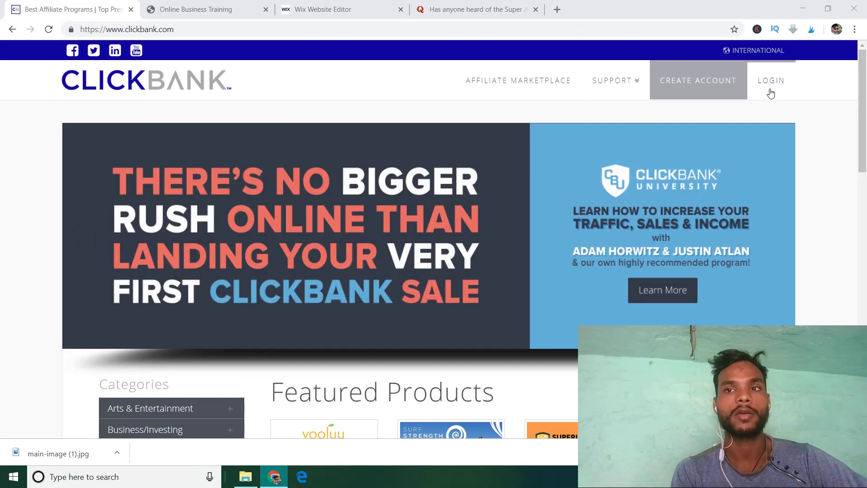
Log in to the ClickBank account with the saved credentials.
{"action": "left_click", "coordinate": [770, 84]}
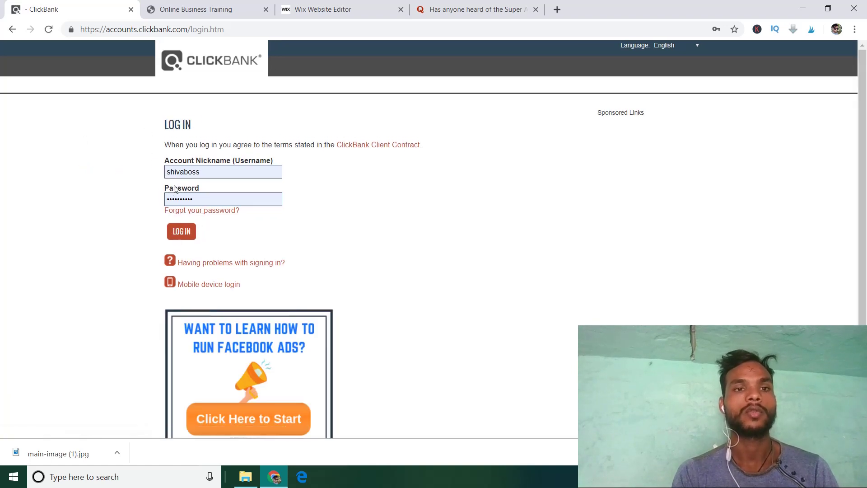
{"action": "left_click", "coordinate": [182, 232]}
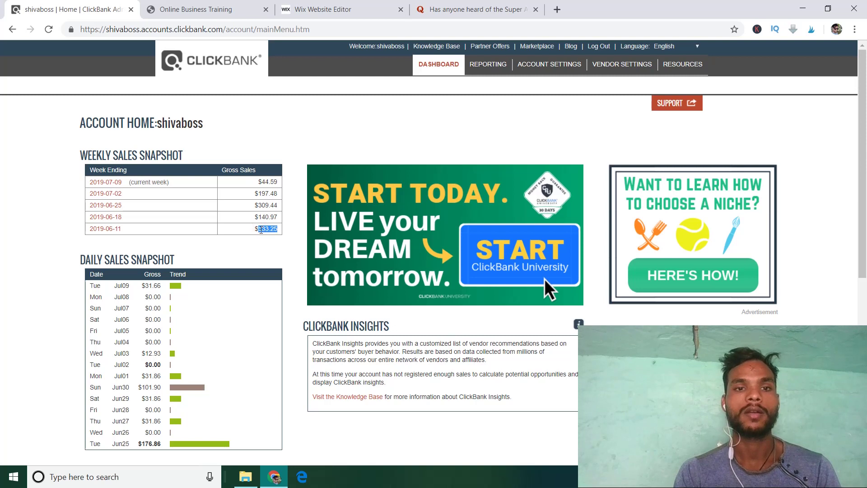
Examine the gross sales of each week in the weekly sales snapshot.
{"action": "left_click", "coordinate": [261, 230]}
{"action": "double_click", "coordinate": [267, 217]}
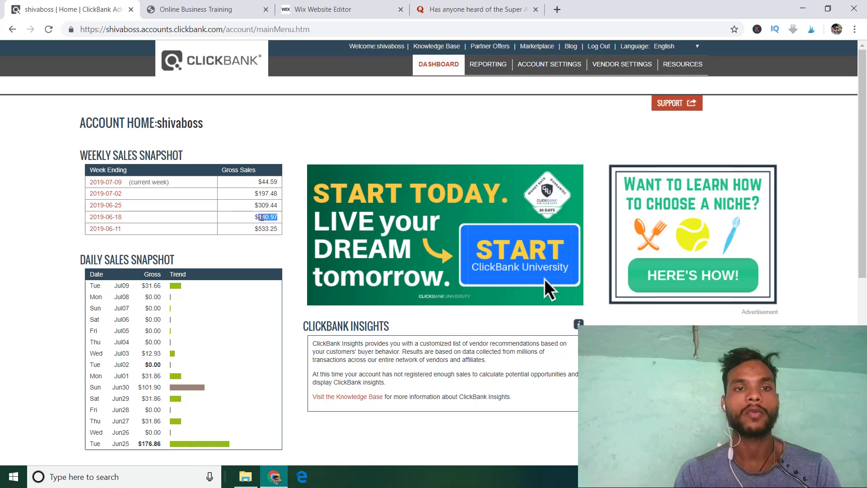
{"action": "left_click_drag", "start_coordinate": [262, 209], "coordinate": [262, 195]}
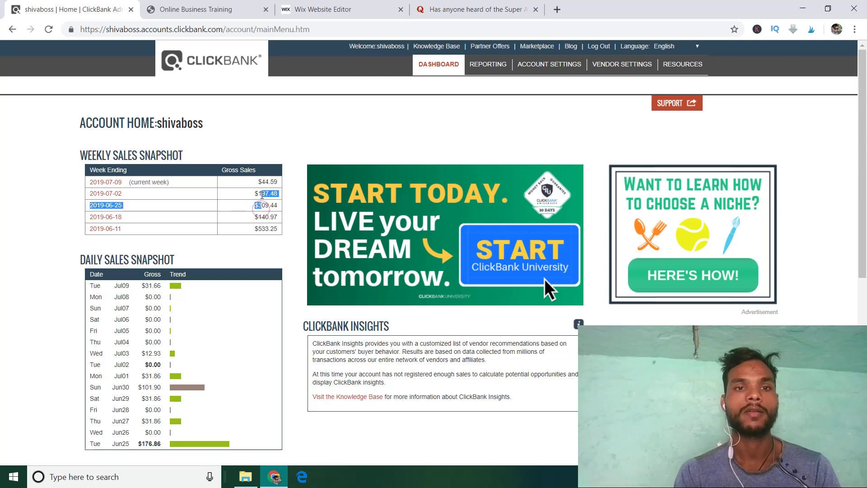
{"action": "double_click", "coordinate": [261, 195]}
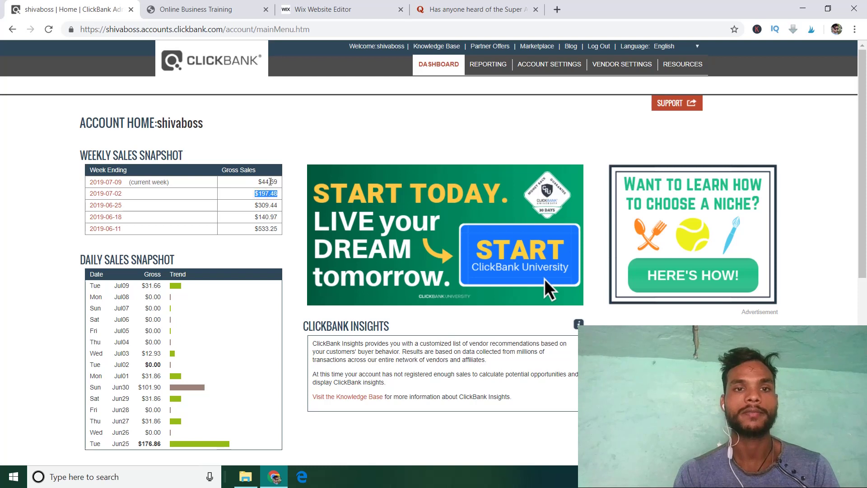
{"action": "double_click", "coordinate": [264, 182]}
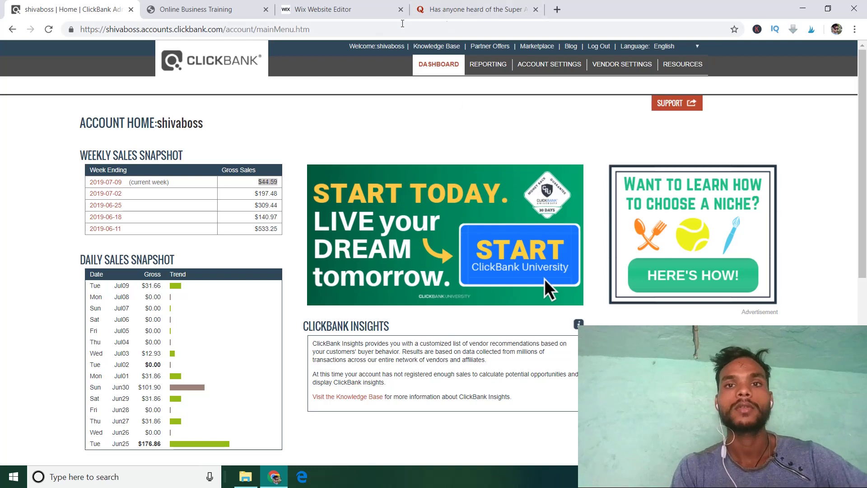
{"action": "left_click", "coordinate": [242, 143]}
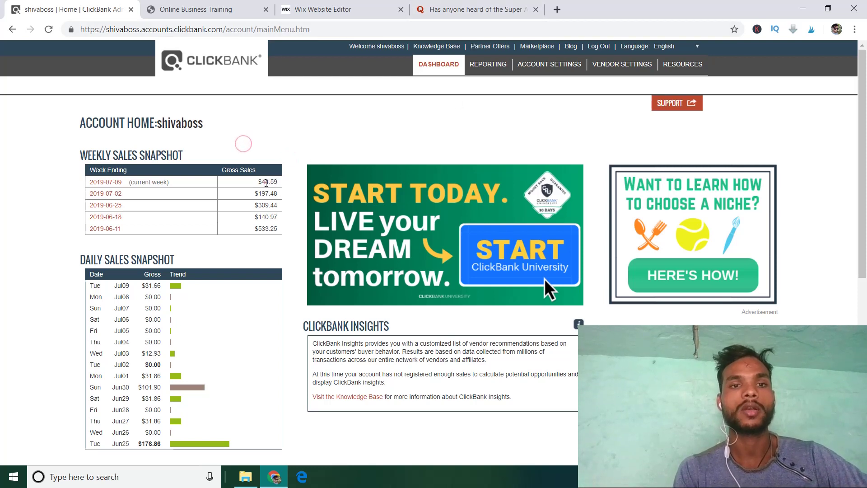
Open the marketplace's E-business & E-marketing category and examine the stats of the Super Affiliate System listing.
{"action": "left_click", "coordinate": [538, 47]}
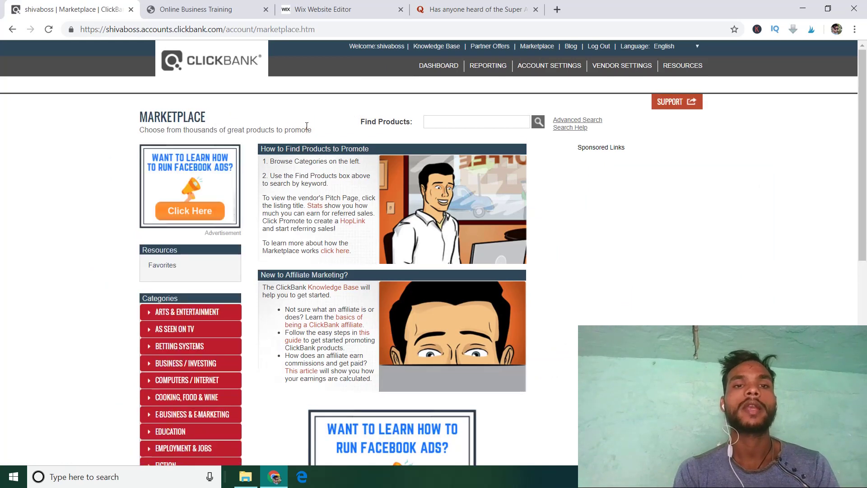
{"action": "scroll", "coordinate": [307, 126], "scroll_direction": "down", "scroll_amount": 4}
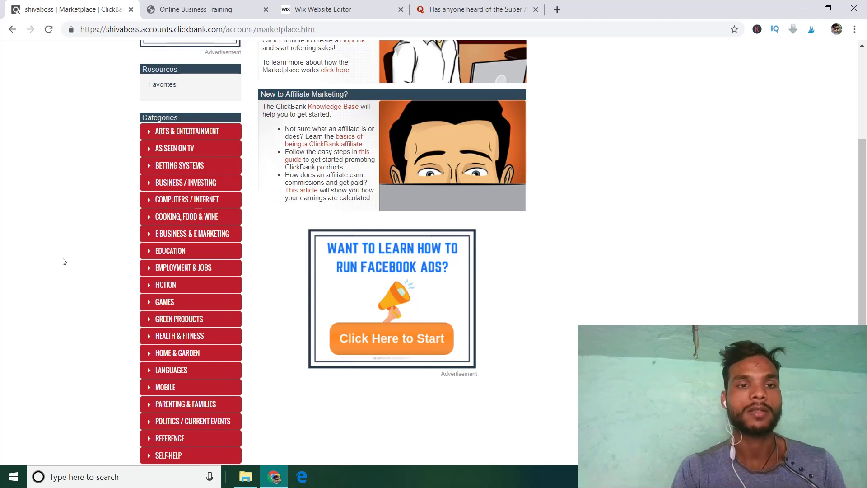
{"action": "left_click", "coordinate": [161, 236]}
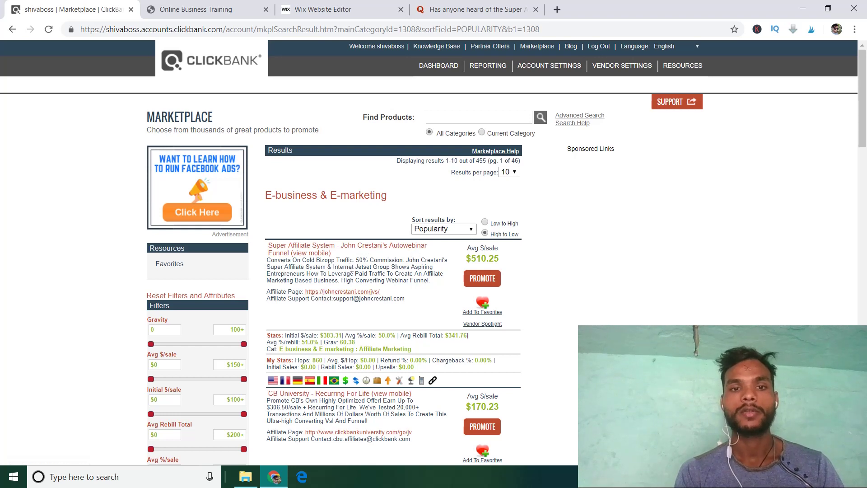
{"action": "triple_click", "coordinate": [342, 345]}
{"action": "left_click", "coordinate": [364, 346]}
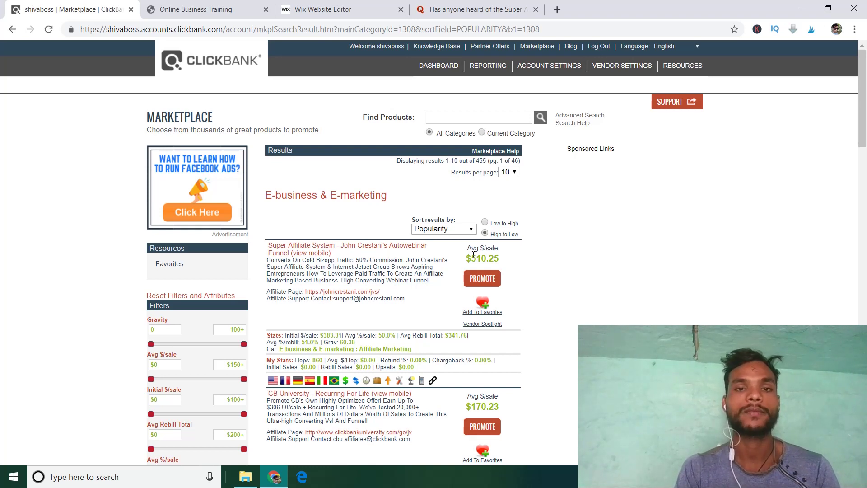
Generate a HopLink for the Super Affiliate System with the Default landing page, copy it and close the generator.
{"action": "left_click", "coordinate": [477, 281]}
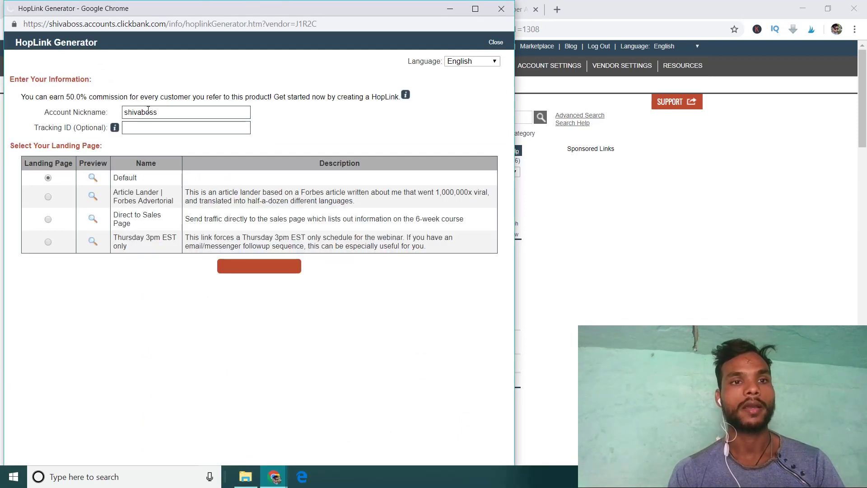
{"action": "left_click", "coordinate": [147, 110]}
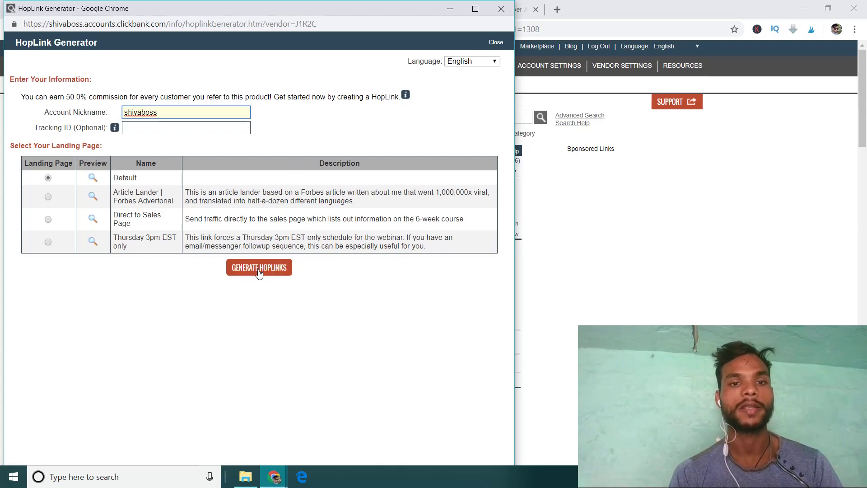
{"action": "left_click", "coordinate": [259, 270]}
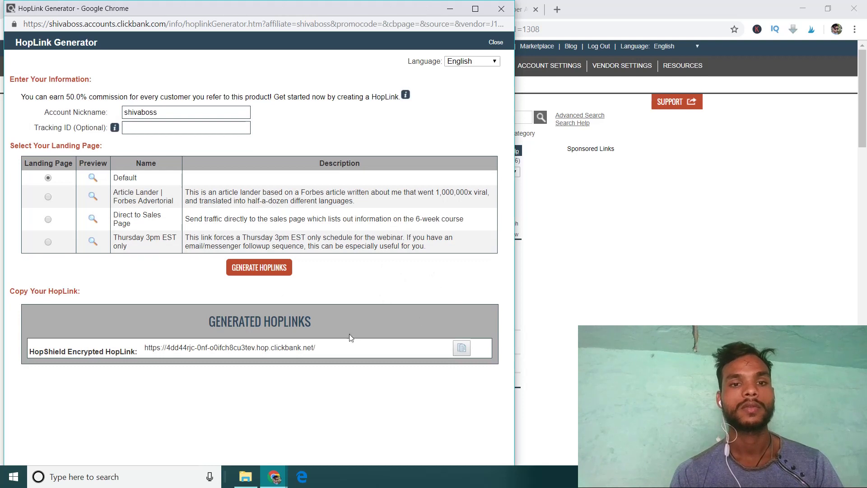
{"action": "left_click", "coordinate": [461, 352]}
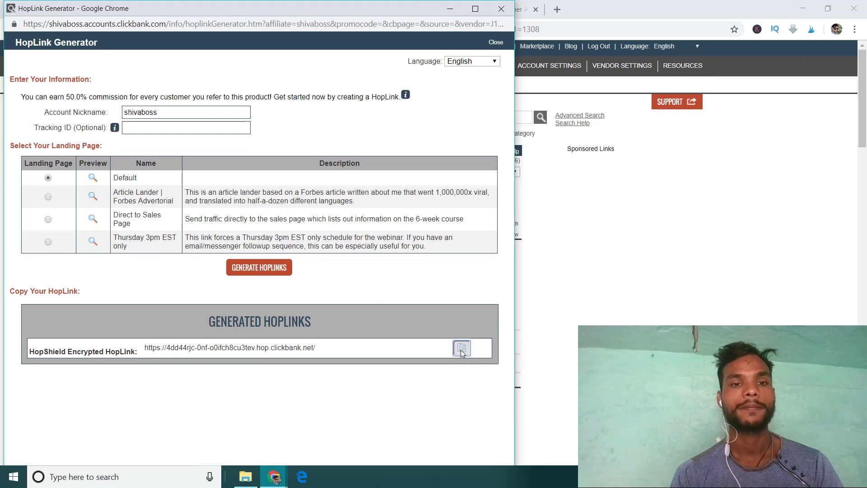
{"action": "left_click", "coordinate": [501, 10]}
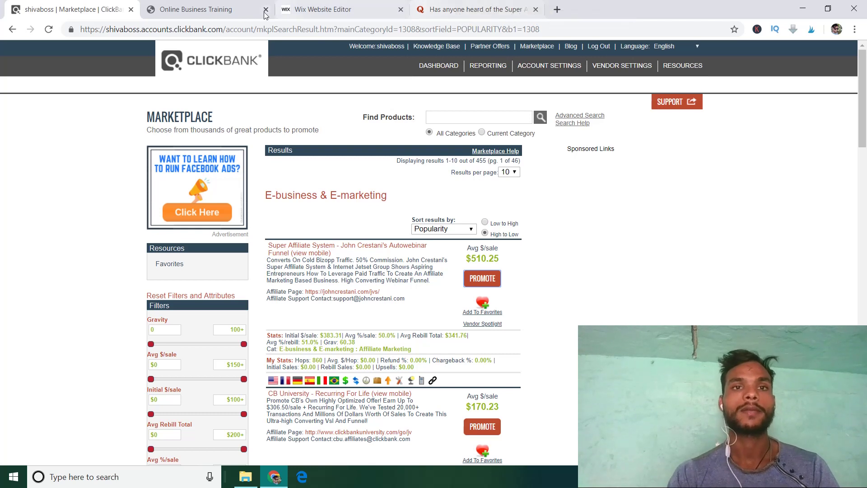
Switch to the Wix Website Editor and close the image chooser and the options for adding an image.
{"action": "left_click", "coordinate": [324, 11]}
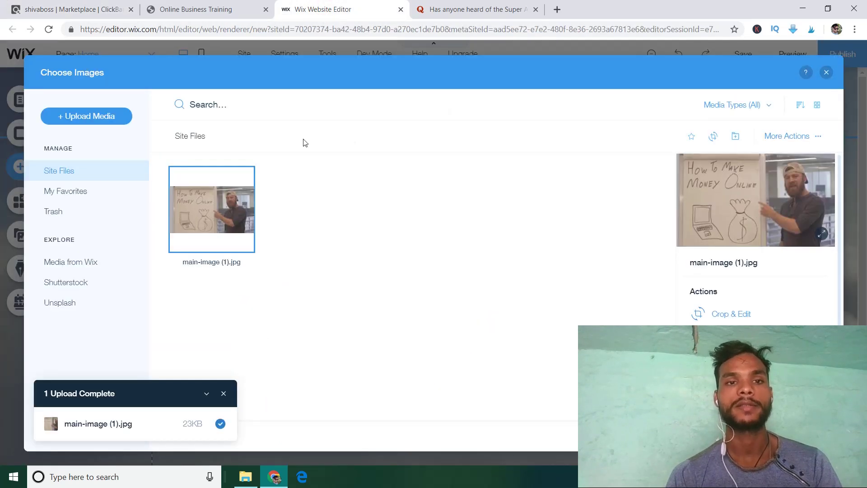
{"action": "left_click", "coordinate": [825, 73]}
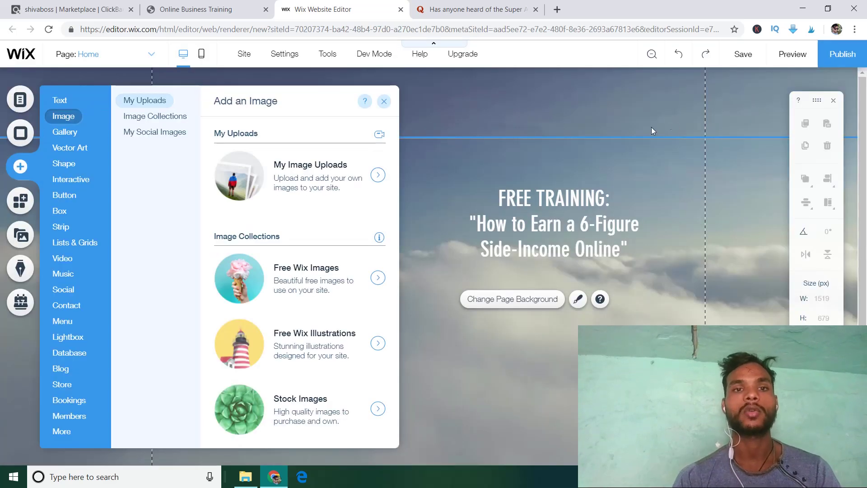
{"action": "left_click", "coordinate": [383, 103]}
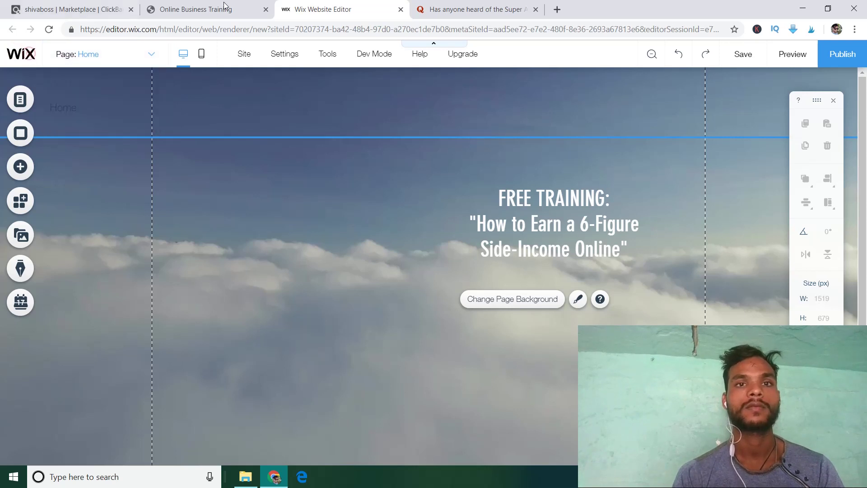
Go to the Wix home site and leave the editor without saving the changes.
{"action": "left_click", "coordinate": [311, 30]}
{"action": "key", "text": "BackSpace"}
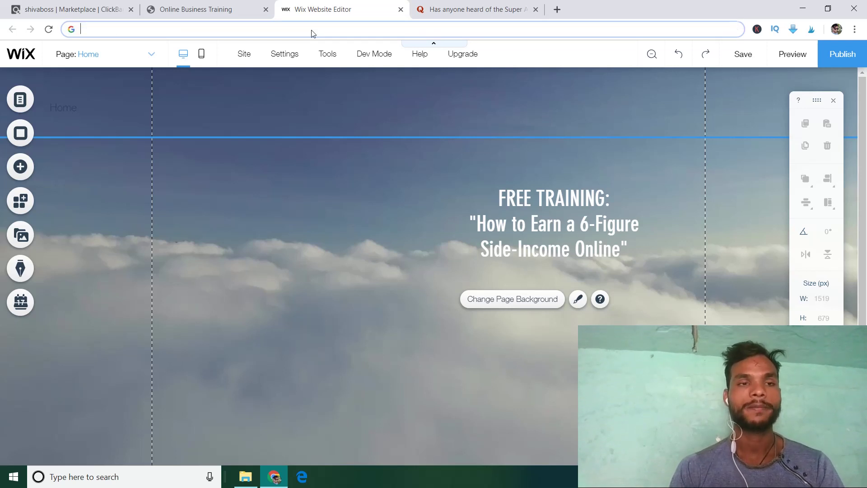
{"action": "type", "text": "wix"}
{"action": "key", "text": "Return"}
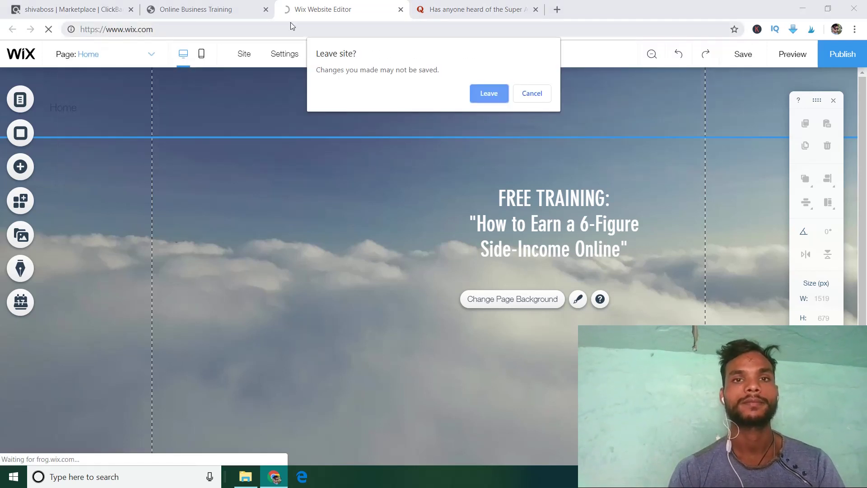
{"action": "left_click", "coordinate": [499, 96]}
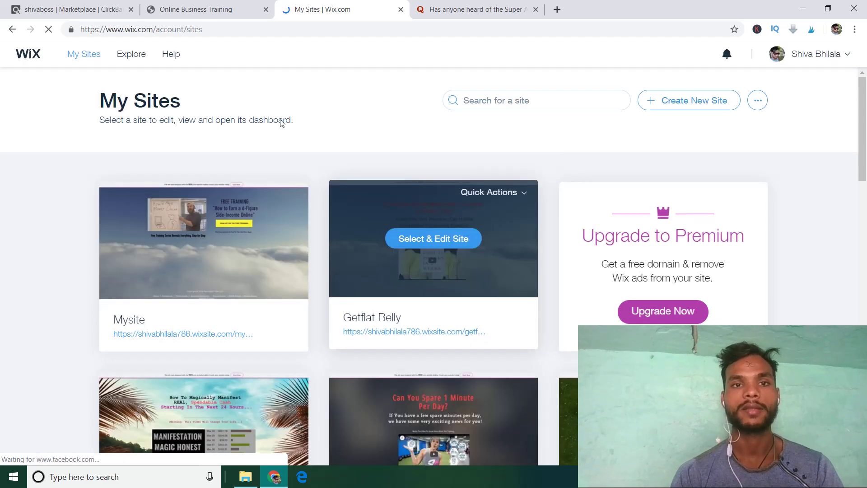
Look through the list of existing sites and open the dashboard of Mysite.
{"action": "scroll", "coordinate": [335, 135], "scroll_direction": "down", "scroll_amount": 4}
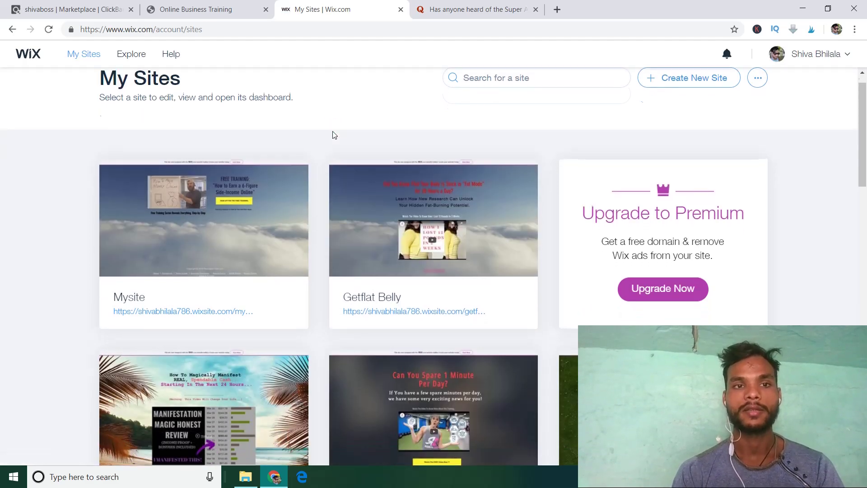
{"action": "scroll", "coordinate": [335, 135], "scroll_direction": "down", "scroll_amount": 18}
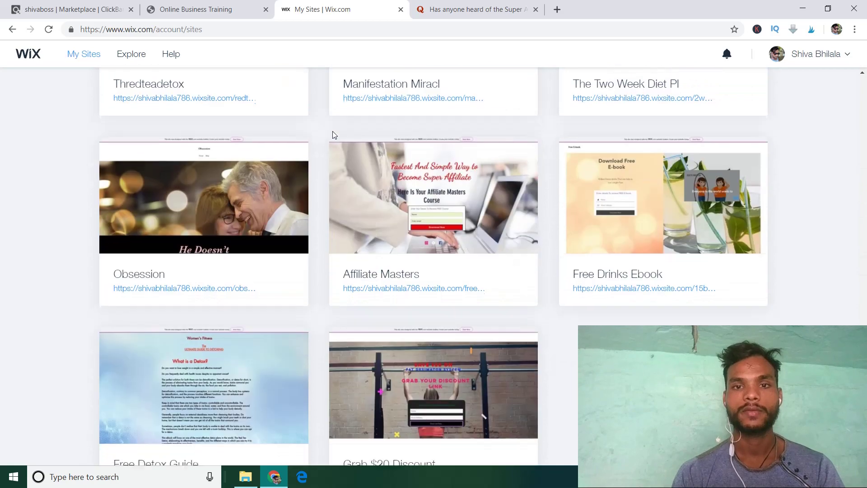
{"action": "scroll", "coordinate": [333, 135], "scroll_direction": "up", "scroll_amount": 5}
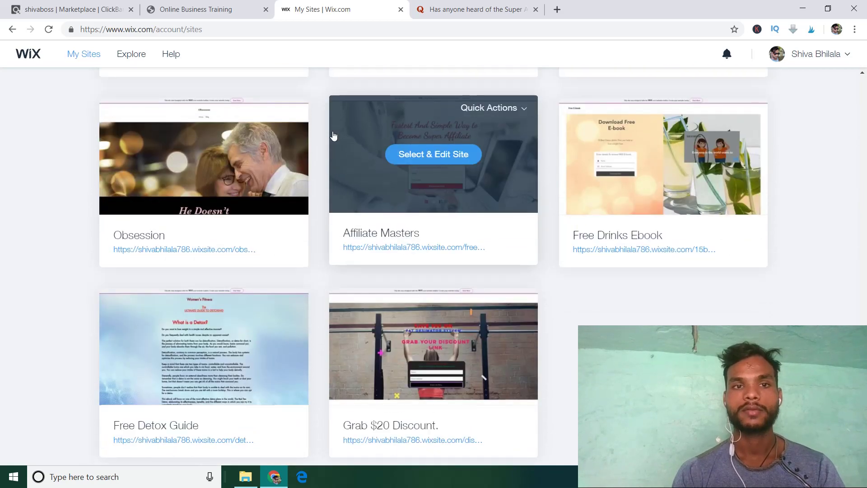
{"action": "scroll", "coordinate": [333, 135], "scroll_direction": "up", "scroll_amount": 20}
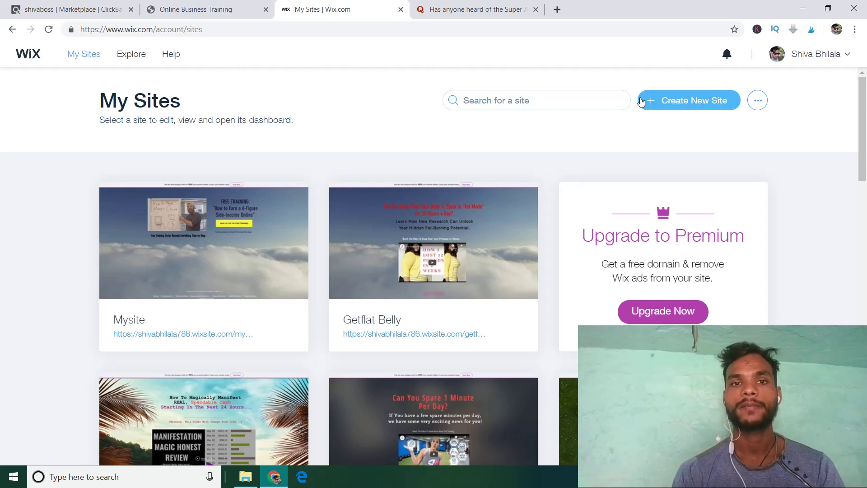
{"action": "mouse_move", "coordinate": [173, 267]}
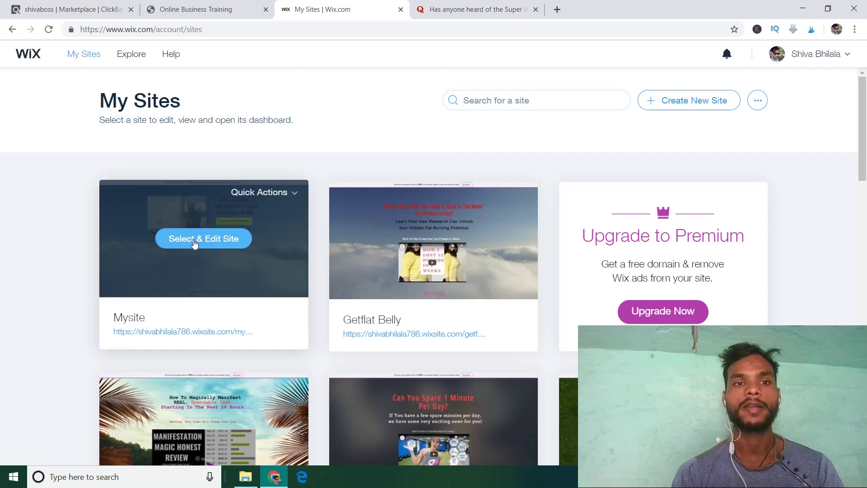
{"action": "left_click", "coordinate": [194, 244]}
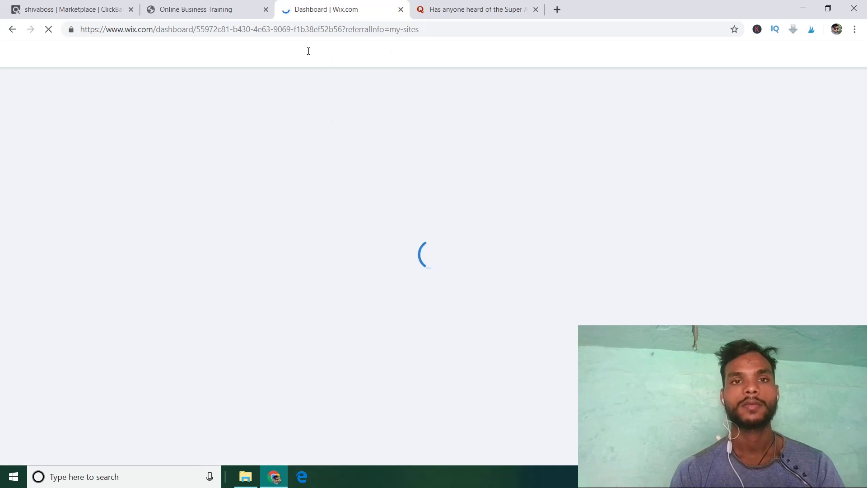
Examine the Online Business Training landing page's headline, image tagline and free training sign-up button.
{"action": "left_click", "coordinate": [197, 15]}
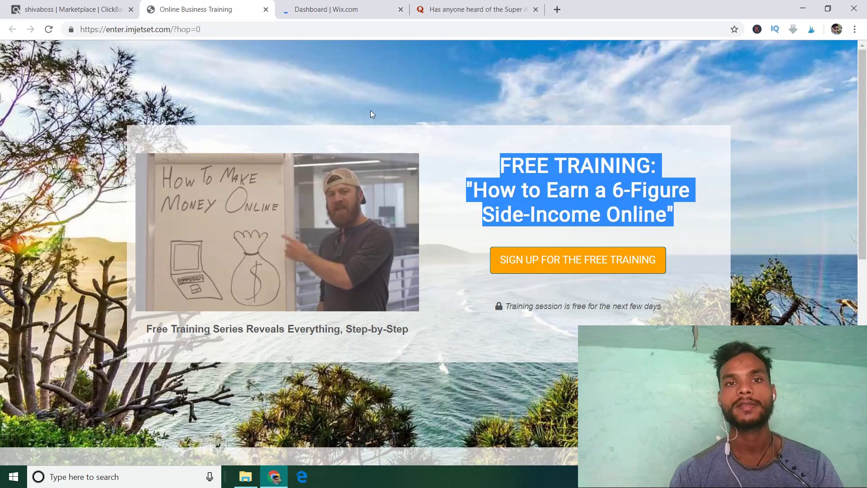
{"action": "left_click", "coordinate": [372, 113]}
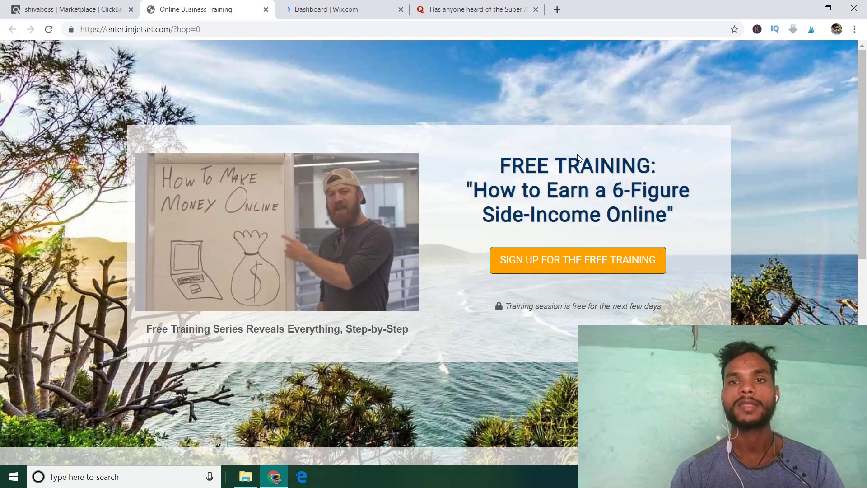
{"action": "triple_click", "coordinate": [253, 327]}
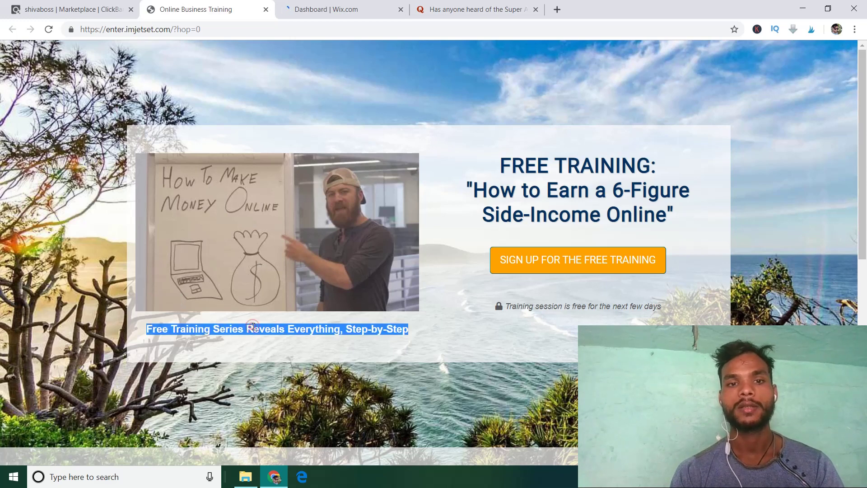
{"action": "double_click", "coordinate": [252, 326]}
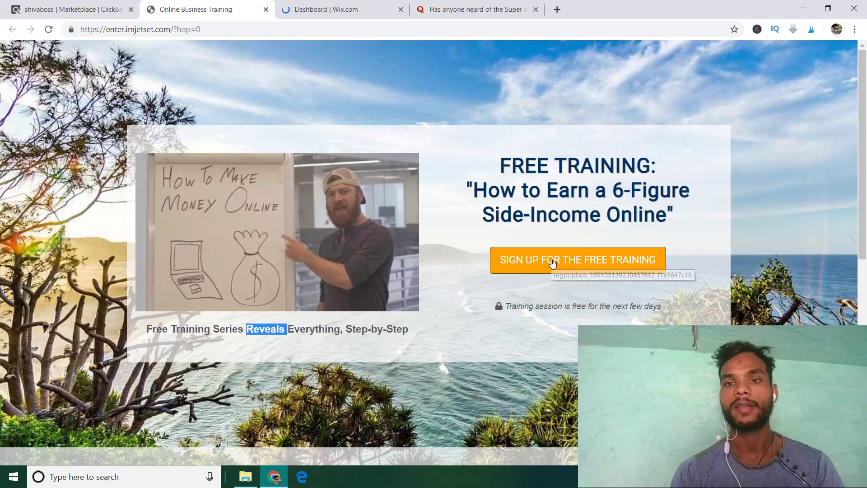
Return to the Wix dashboard and open Mysite for editing.
{"action": "left_click", "coordinate": [340, 12]}
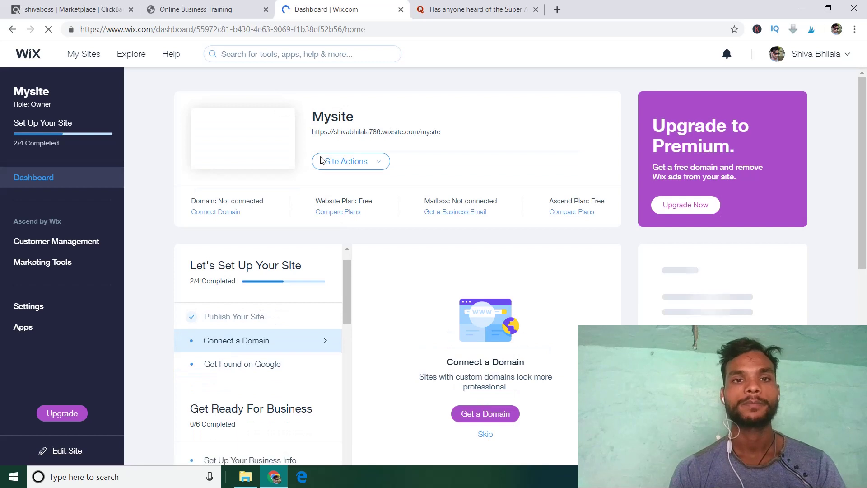
{"action": "left_click", "coordinate": [379, 162]}
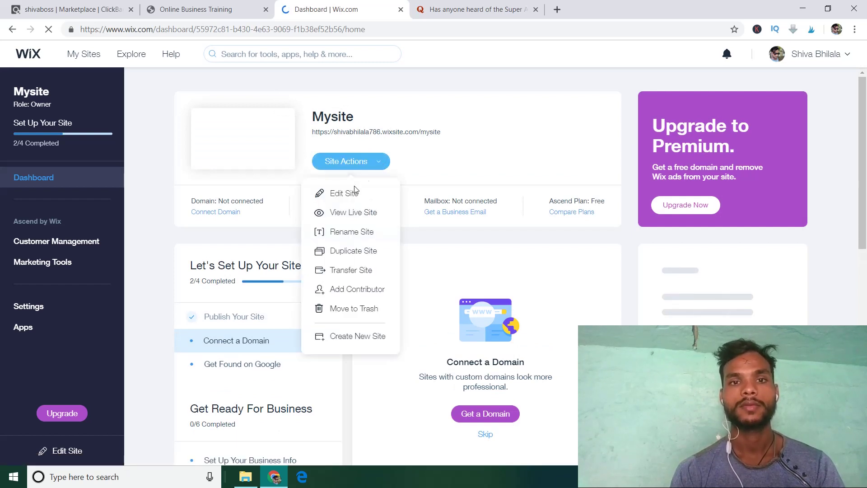
{"action": "left_click", "coordinate": [354, 192]}
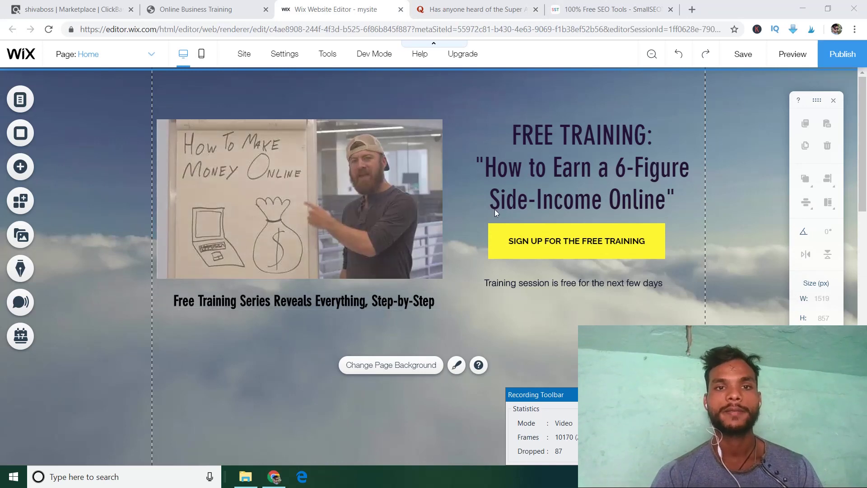
Save the whiteboard image from the Online Business Training page to Downloads as main-image (2) in JPEG format.
{"action": "left_click", "coordinate": [188, 9]}
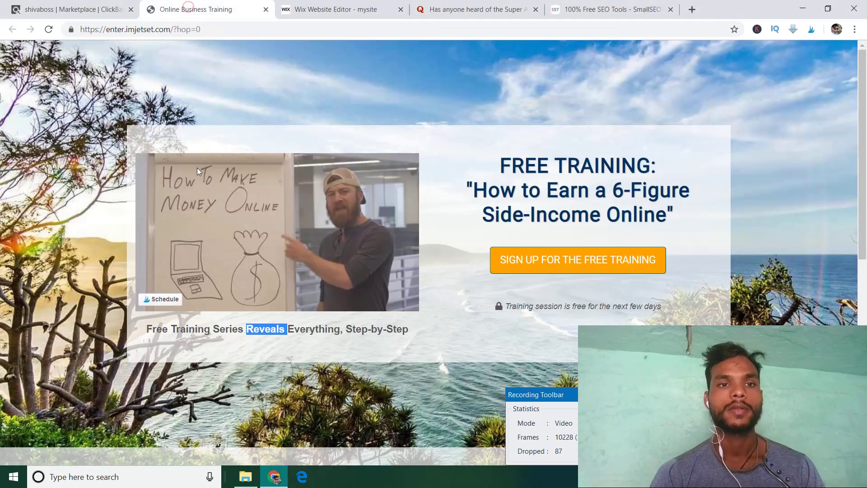
{"action": "right_click", "coordinate": [224, 193]}
{"action": "left_click", "coordinate": [270, 216]}
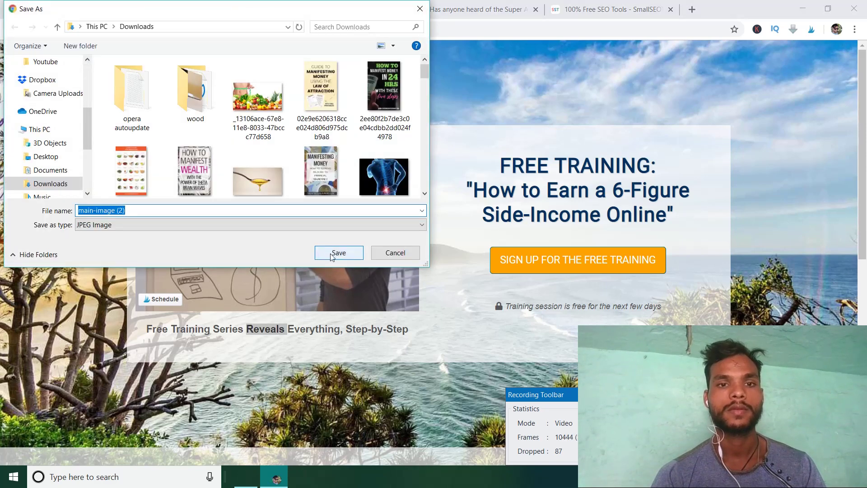
{"action": "left_click", "coordinate": [330, 253]}
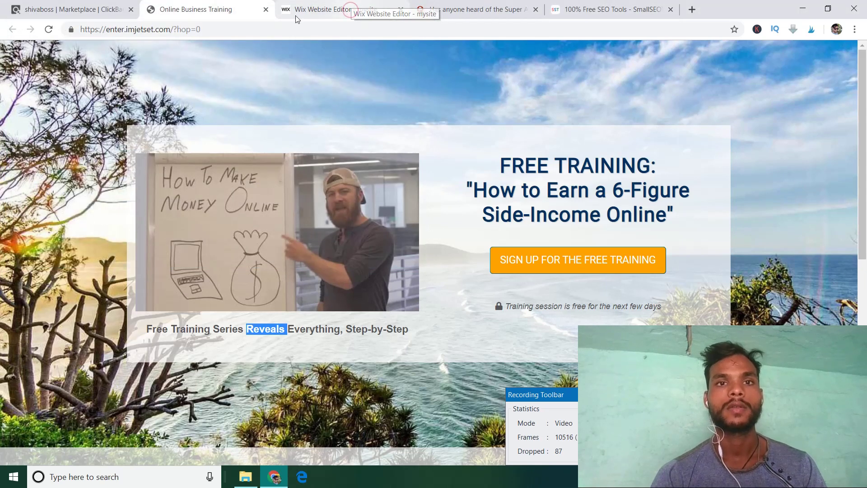
Return to the Wix editor and look at the options for adding an uploaded image to the page.
{"action": "left_click", "coordinate": [318, 13]}
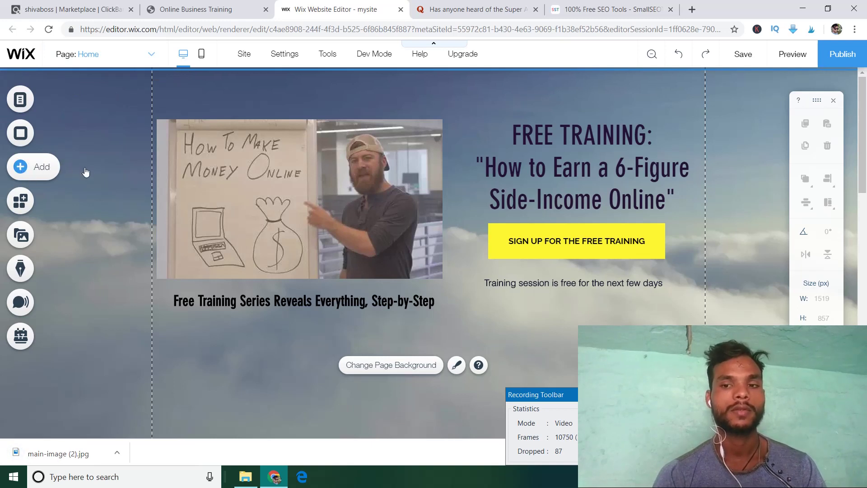
{"action": "left_click", "coordinate": [27, 160]}
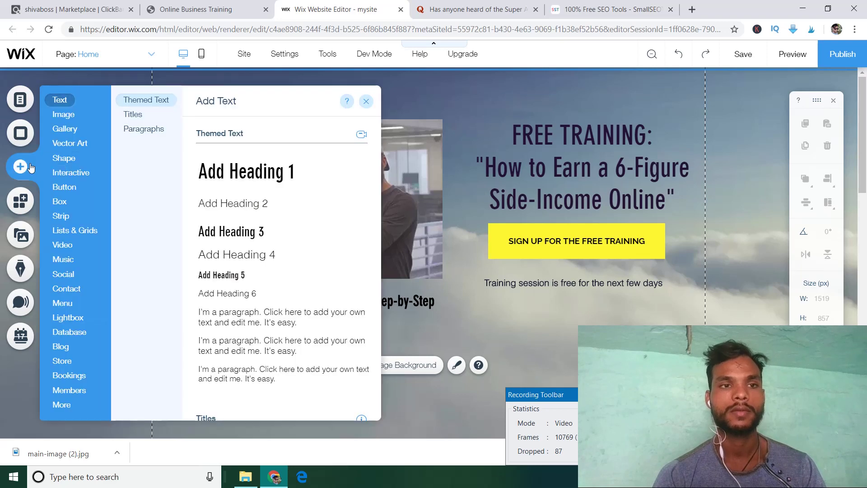
{"action": "left_click", "coordinate": [64, 116]}
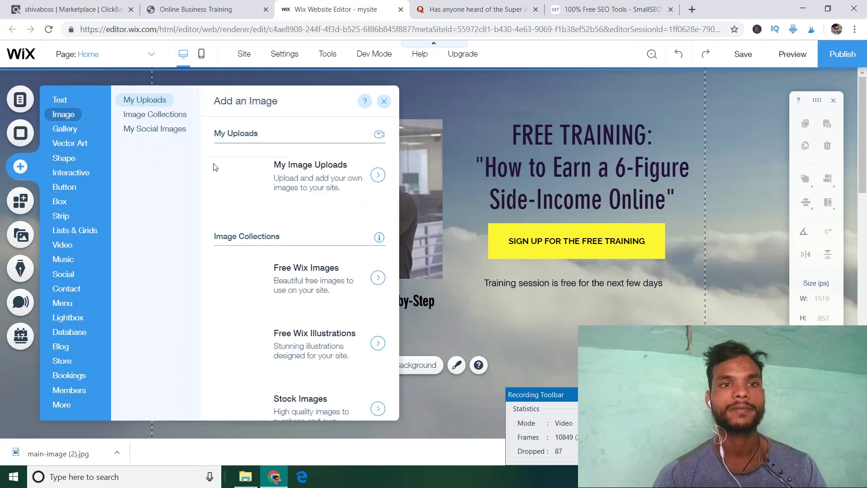
{"action": "left_click", "coordinate": [136, 99]}
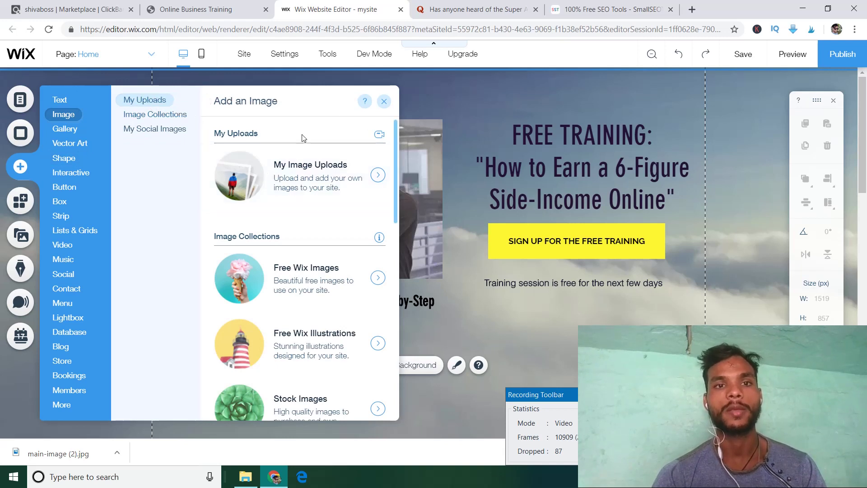
{"action": "left_click", "coordinate": [467, 259]}
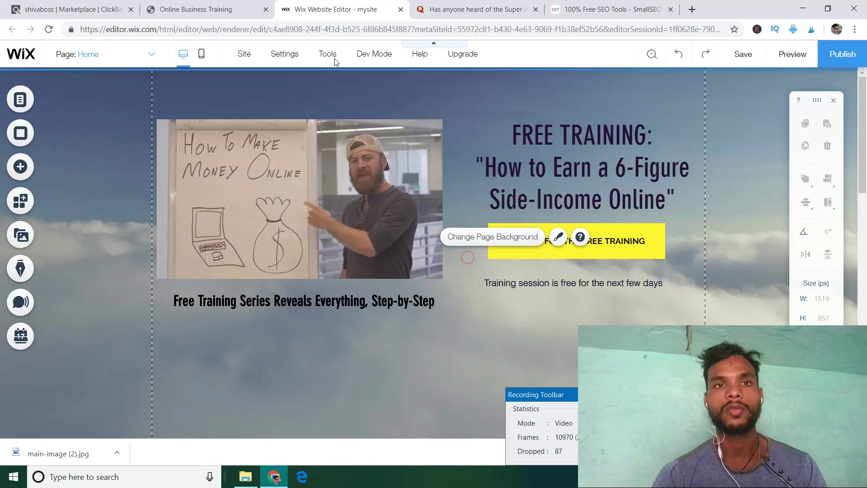
Go back to the Online Business Training page and highlight its free training headline for review.
{"action": "left_click", "coordinate": [173, 18]}
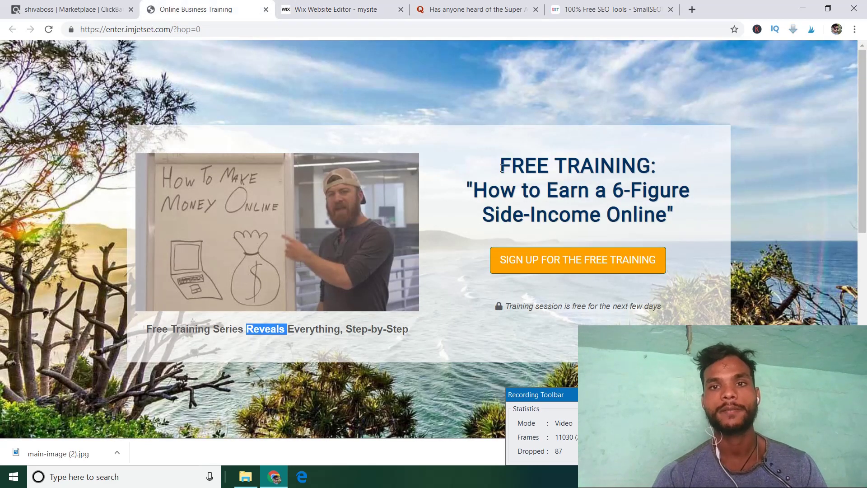
{"action": "left_click_drag", "start_coordinate": [497, 164], "coordinate": [666, 215]}
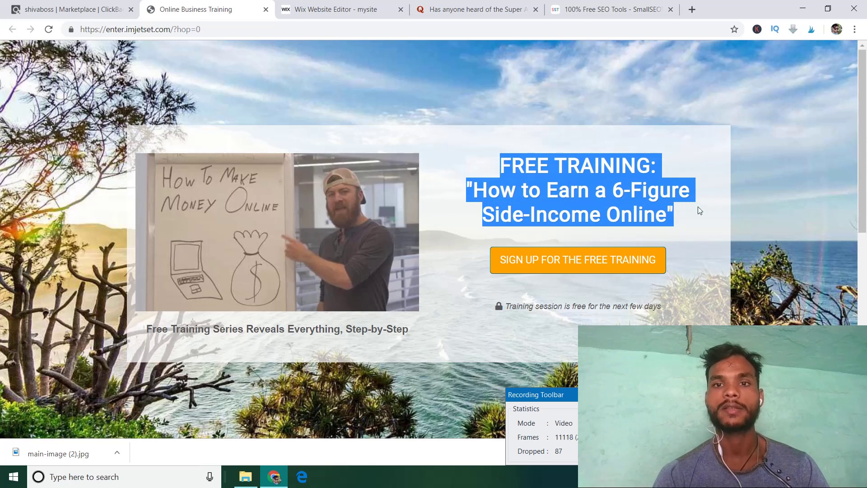
{"action": "left_click", "coordinate": [676, 208]}
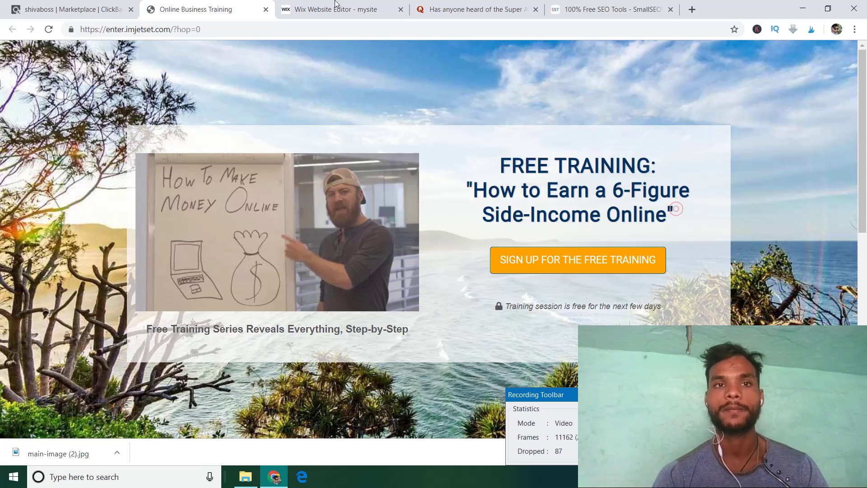
Switch to the Wix editor and look at the interactive elements and button styles that can be added.
{"action": "left_click", "coordinate": [323, 13]}
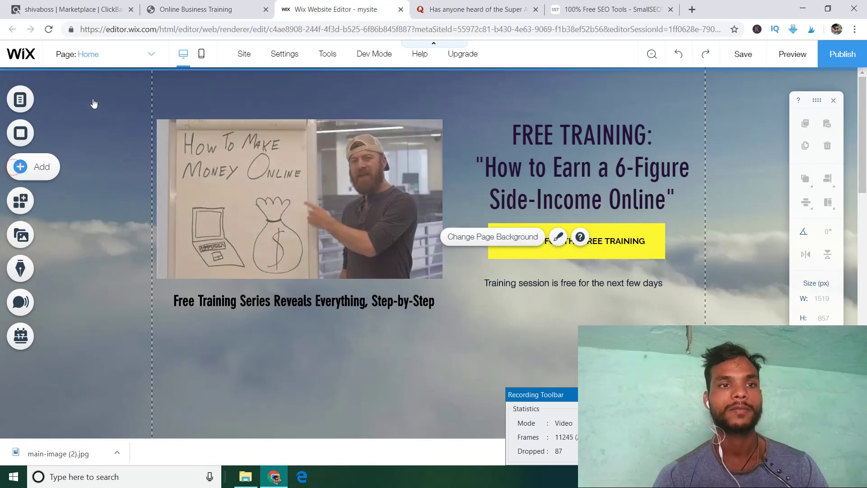
{"action": "left_click", "coordinate": [21, 171]}
{"action": "left_click", "coordinate": [75, 172]}
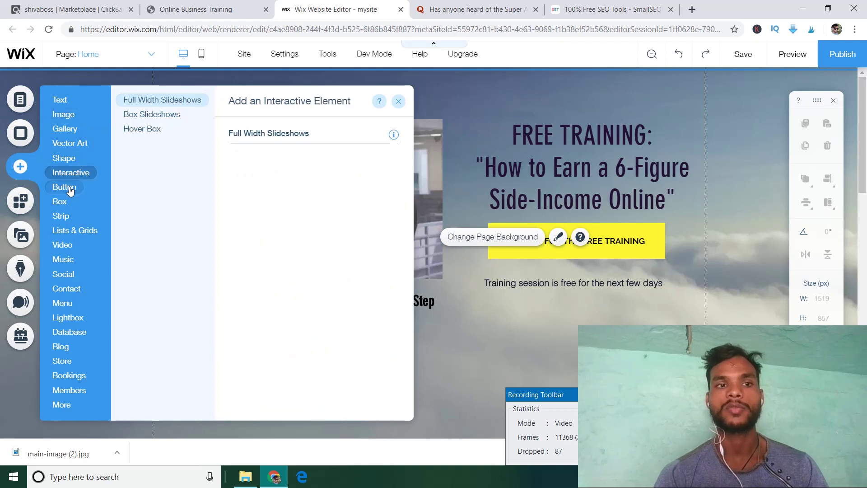
{"action": "left_click", "coordinate": [70, 189]}
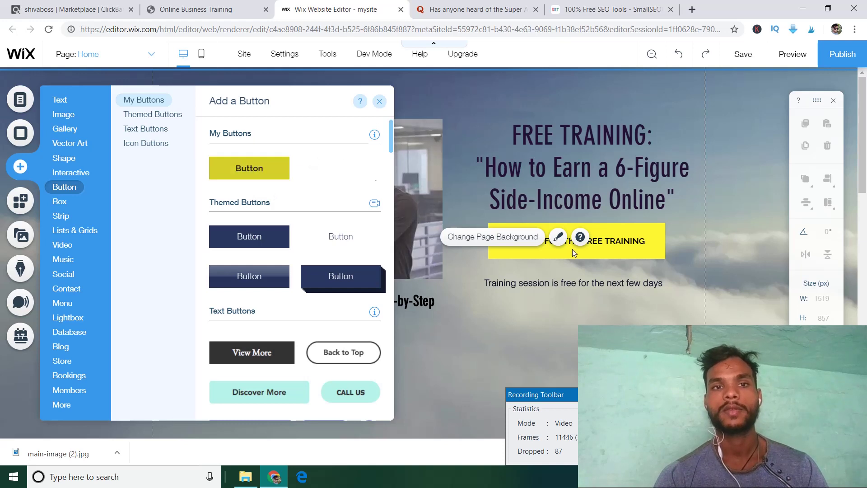
{"action": "left_click", "coordinate": [547, 251]}
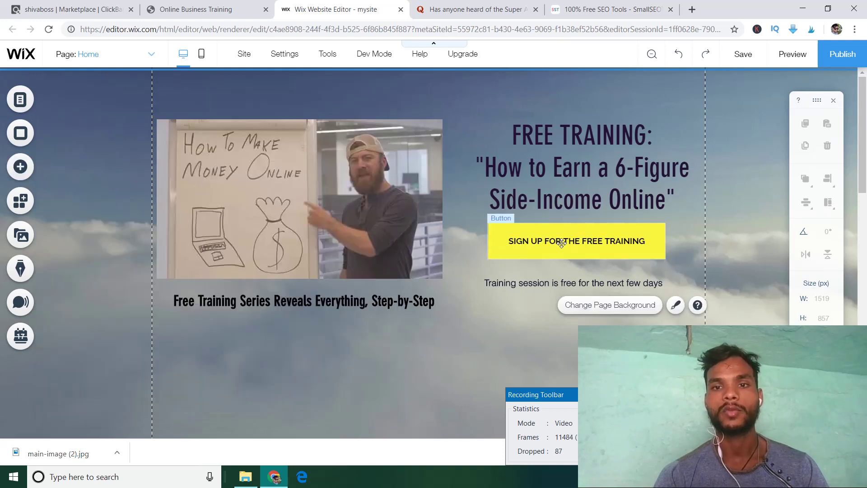
Review the sign-up button's text and its bit.ly web address link, keeping it opening in a new window.
{"action": "left_click", "coordinate": [561, 242]}
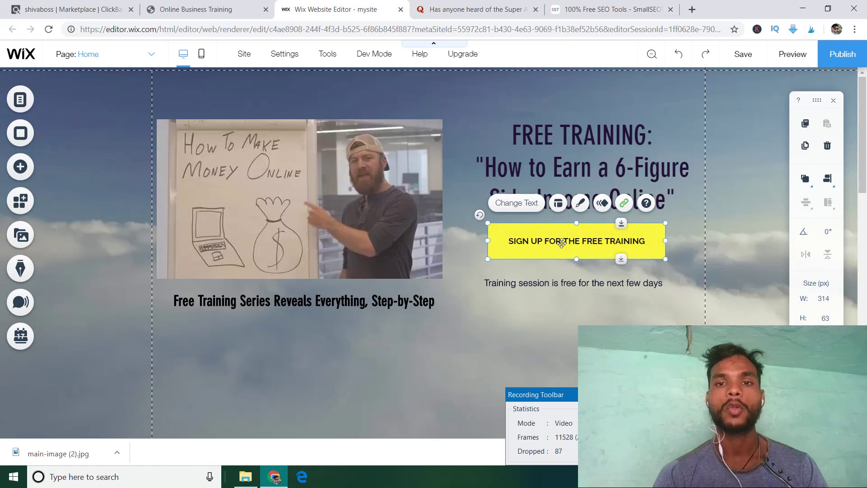
{"action": "double_click", "coordinate": [562, 241]}
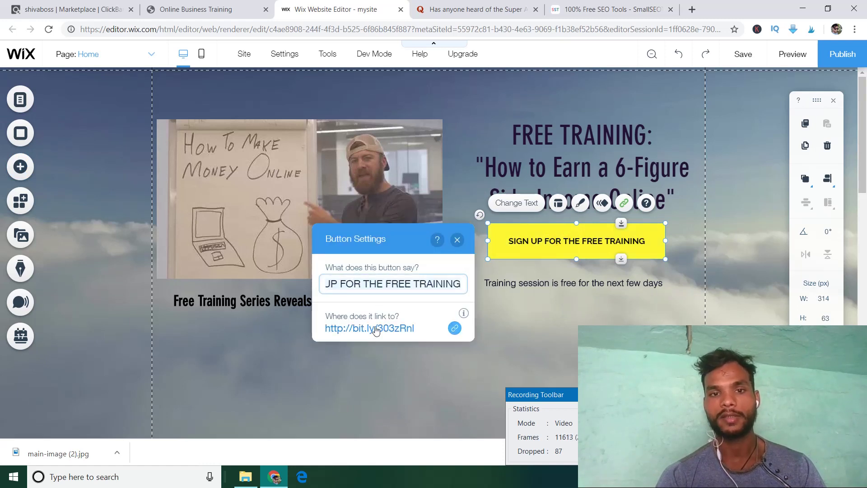
{"action": "left_click", "coordinate": [395, 325]}
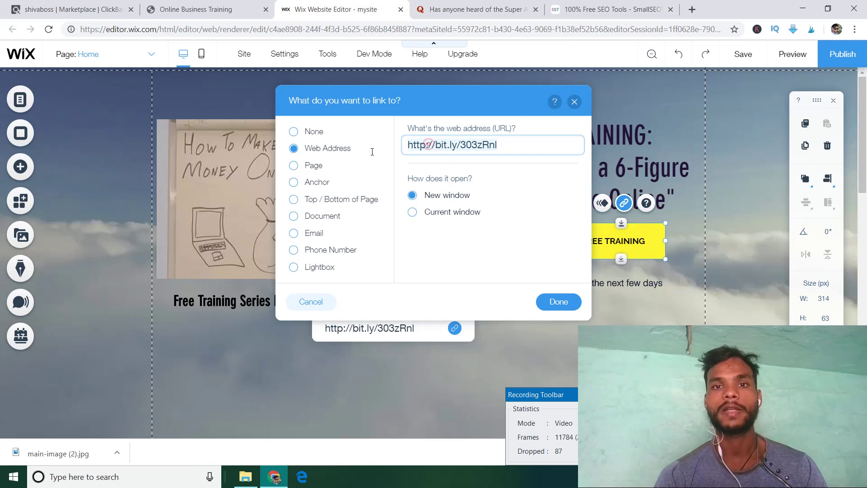
{"action": "left_click", "coordinate": [558, 302]}
{"action": "left_click", "coordinate": [440, 390]}
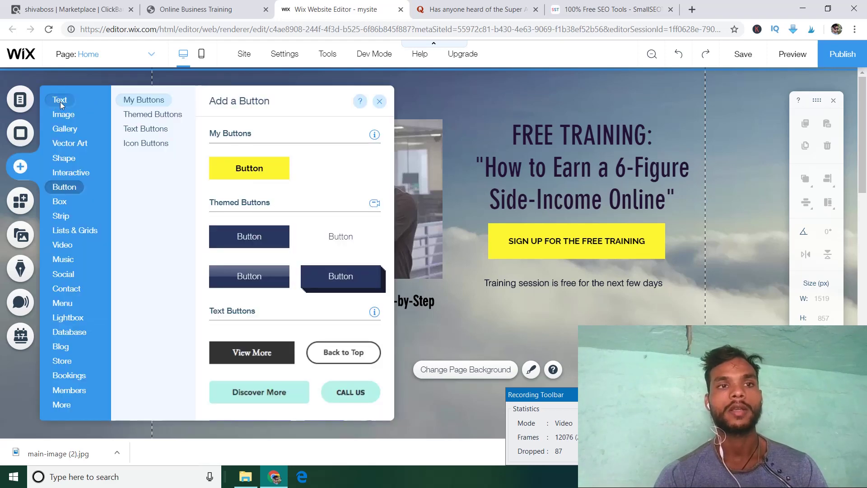
Look at the heading and paragraph styles available for adding text to the landing page.
{"action": "left_click", "coordinate": [60, 101]}
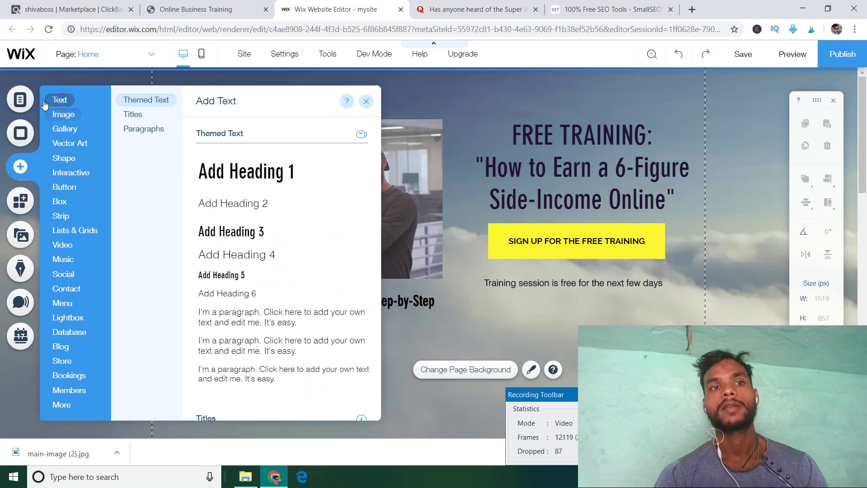
{"action": "mouse_move", "coordinate": [63, 114]}
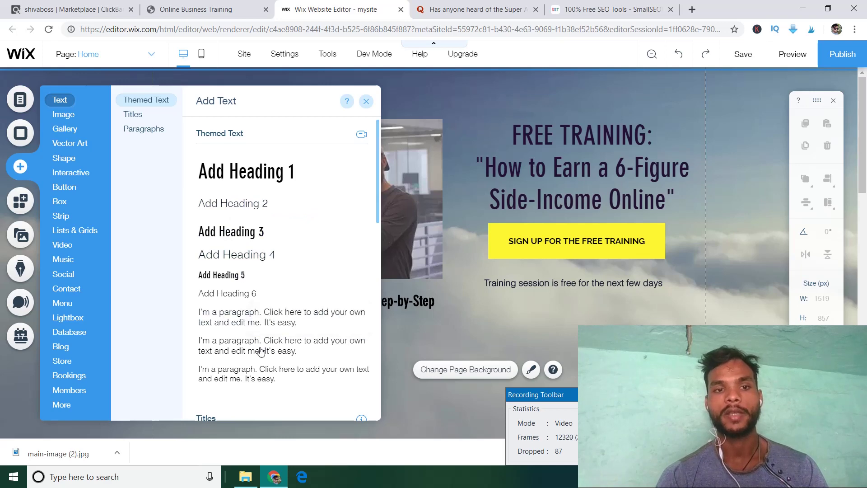
{"action": "left_click", "coordinate": [415, 339]}
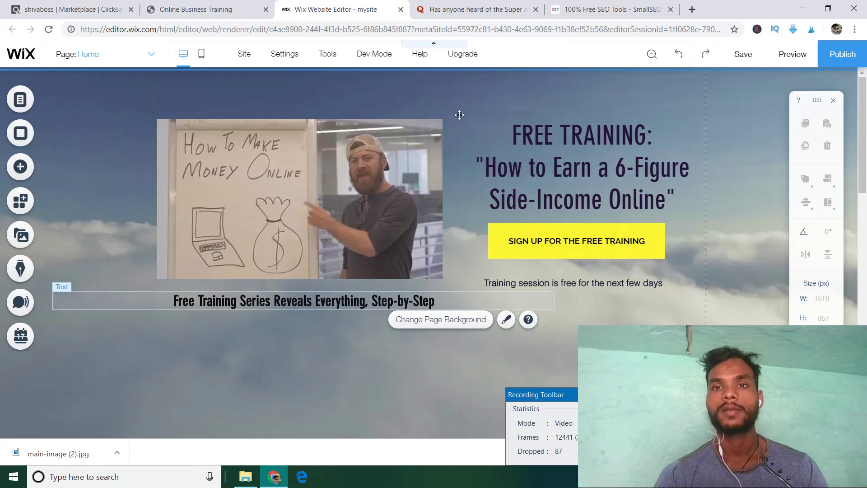
Save and publish Mysite, and check the landing page in preview mode before returning to the editor.
{"action": "left_click", "coordinate": [742, 55]}
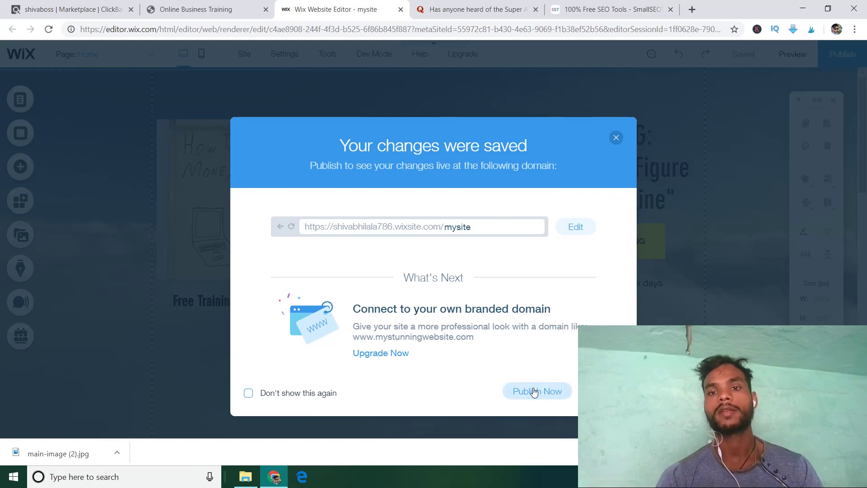
{"action": "left_click", "coordinate": [534, 396]}
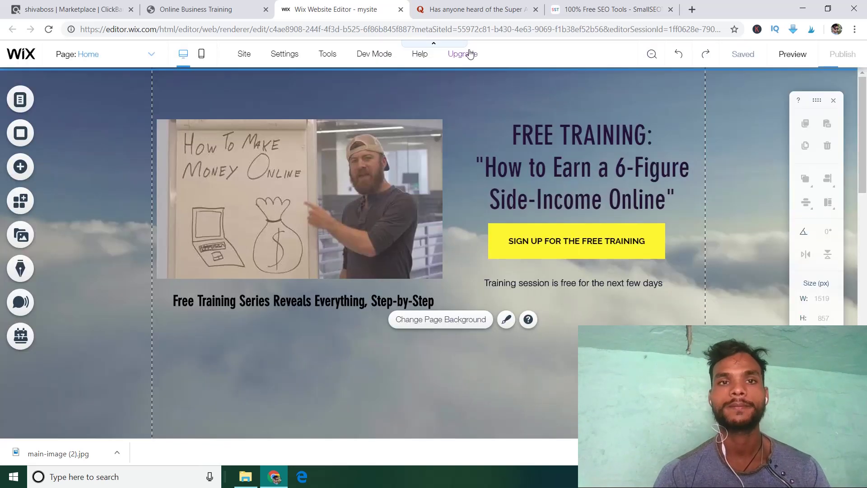
{"action": "left_click", "coordinate": [790, 55]}
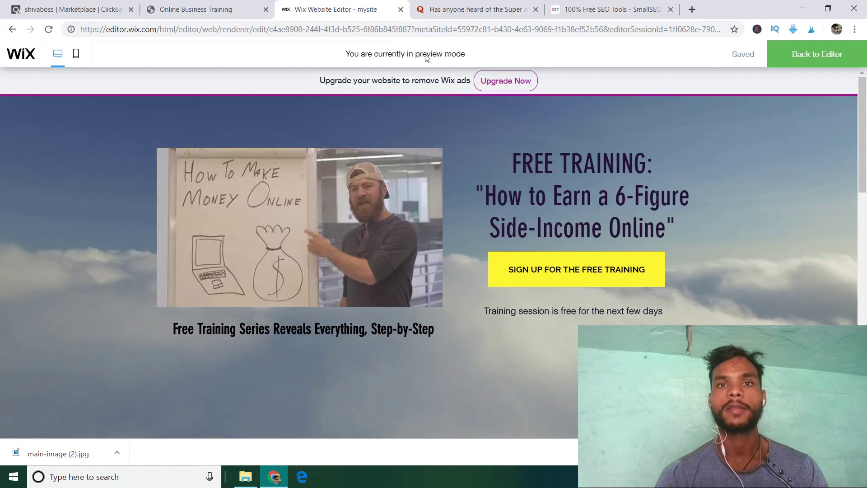
{"action": "left_click", "coordinate": [799, 52]}
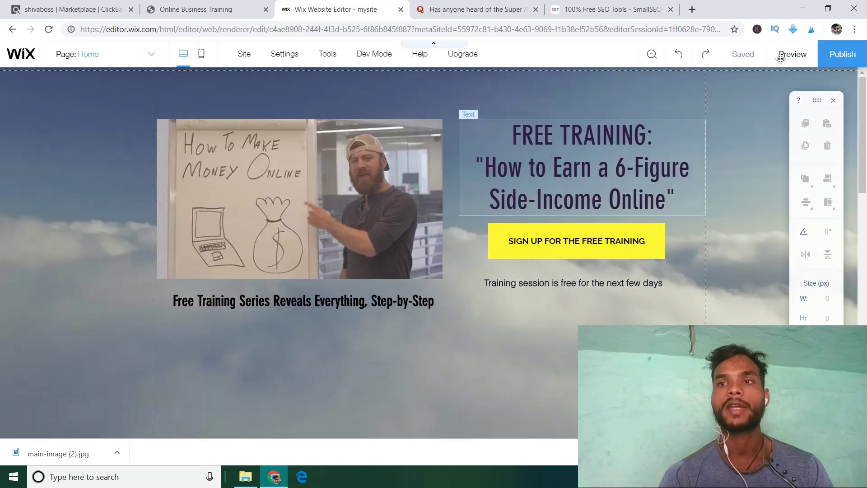
Publish the site again and open its live page, closing the Wix editor.
{"action": "left_click", "coordinate": [841, 55]}
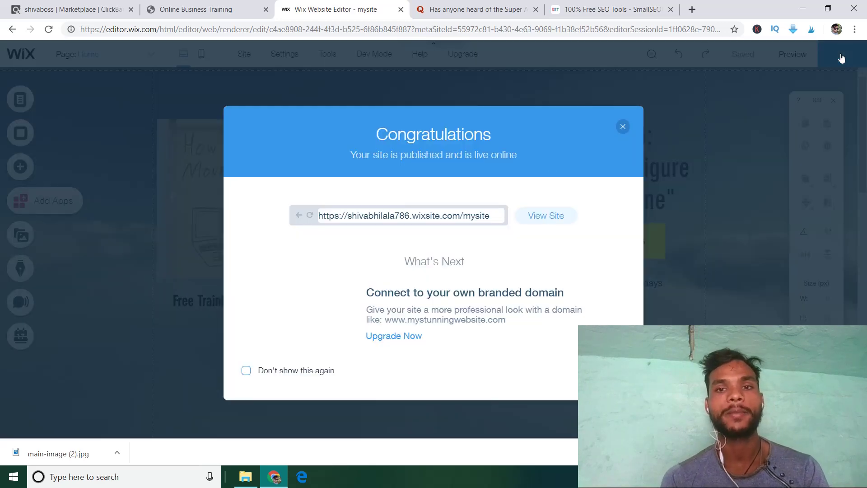
{"action": "left_click", "coordinate": [532, 218]}
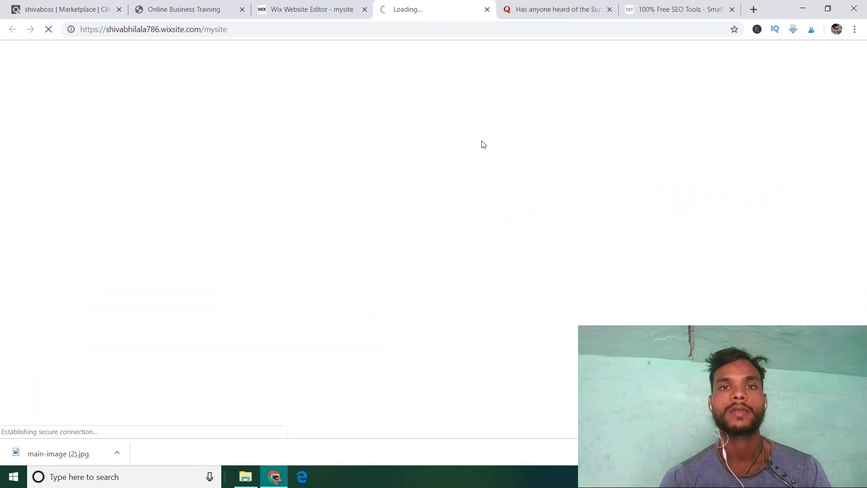
{"action": "left_click", "coordinate": [365, 9]}
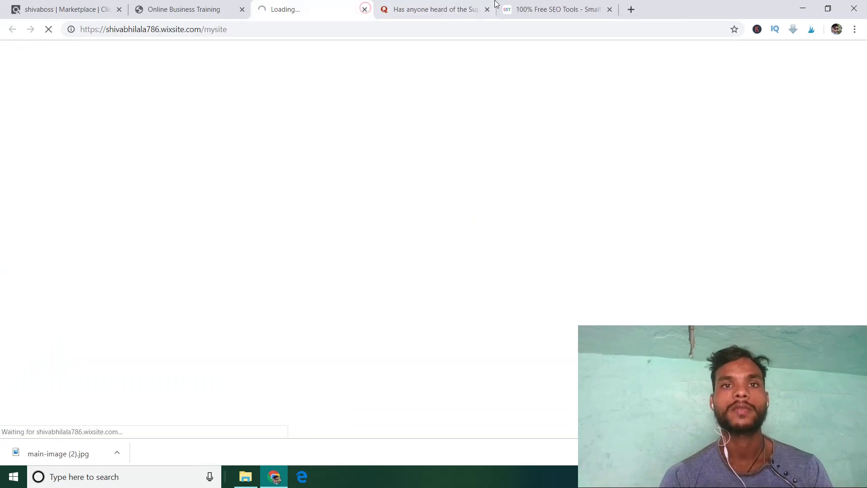
View the Quora question "Has anyone heard of the Super Affiliate System?" from its beginning.
{"action": "left_click", "coordinate": [411, 11]}
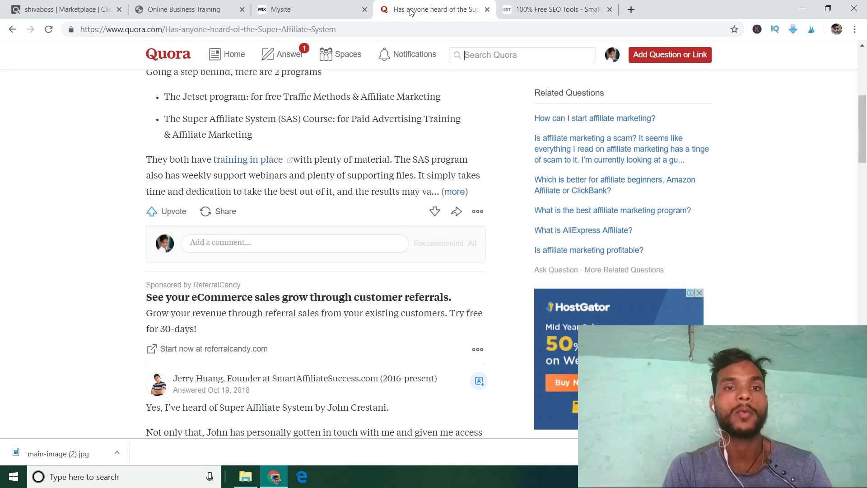
{"action": "key", "text": "Home"}
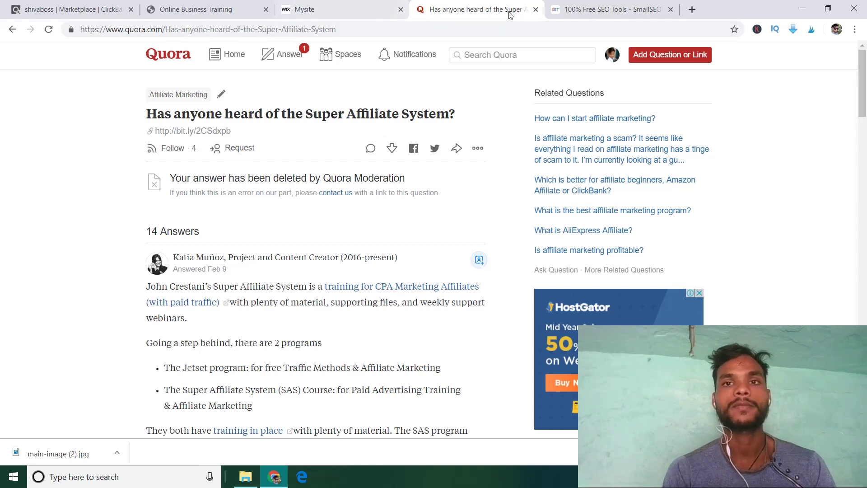
Search Google for "super affiliate system review" and look over the first results.
{"action": "left_click", "coordinate": [399, 31]}
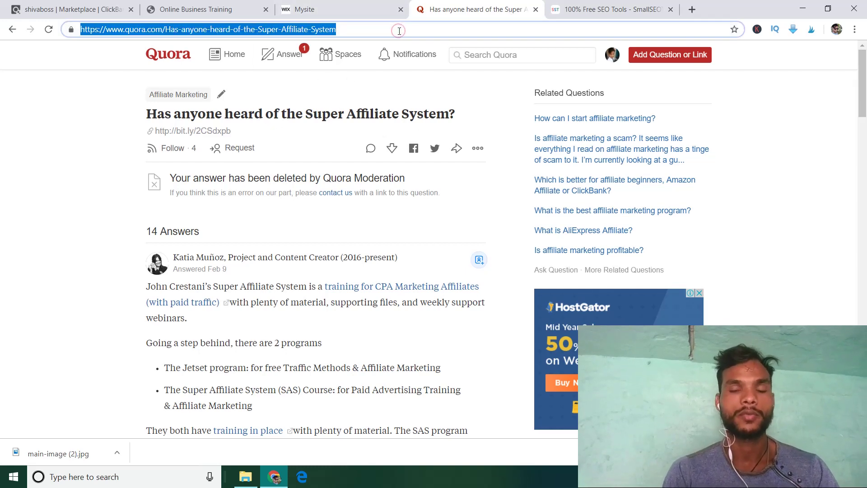
{"action": "key", "text": "BackSpace"}
{"action": "type", "text": "super"}
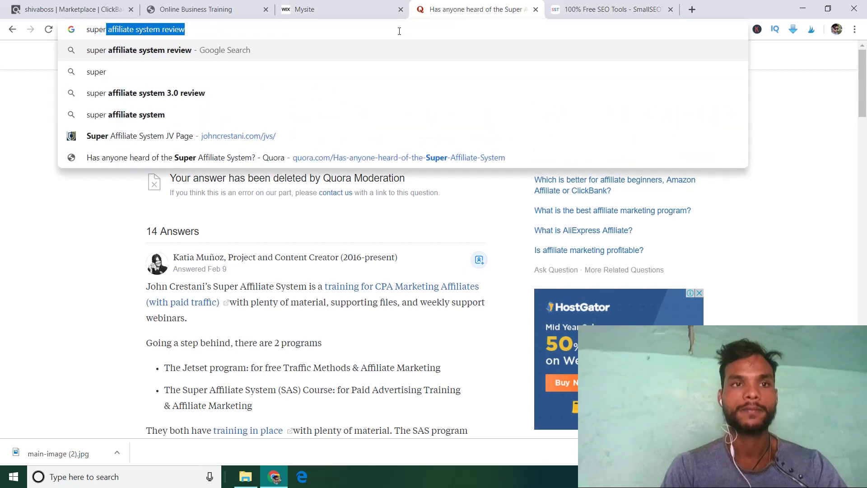
{"action": "key", "text": "Return"}
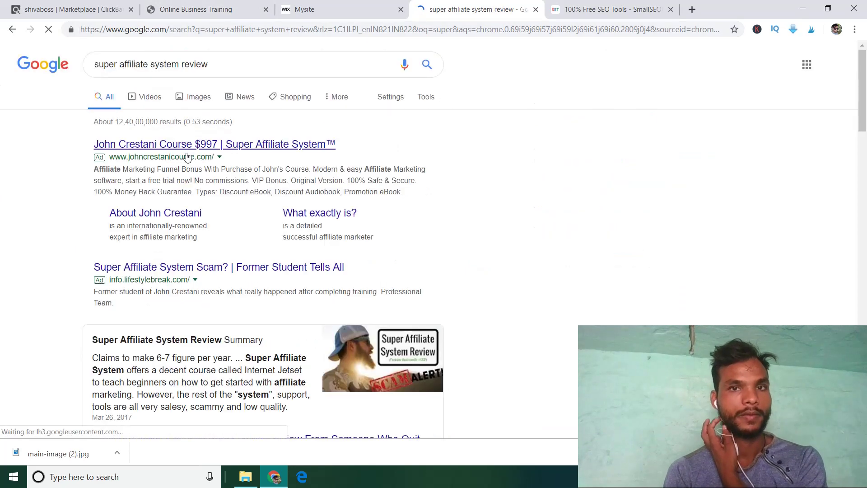
{"action": "left_click", "coordinate": [39, 181]}
{"action": "key", "text": "Down"}
{"action": "key", "text": "Up"}
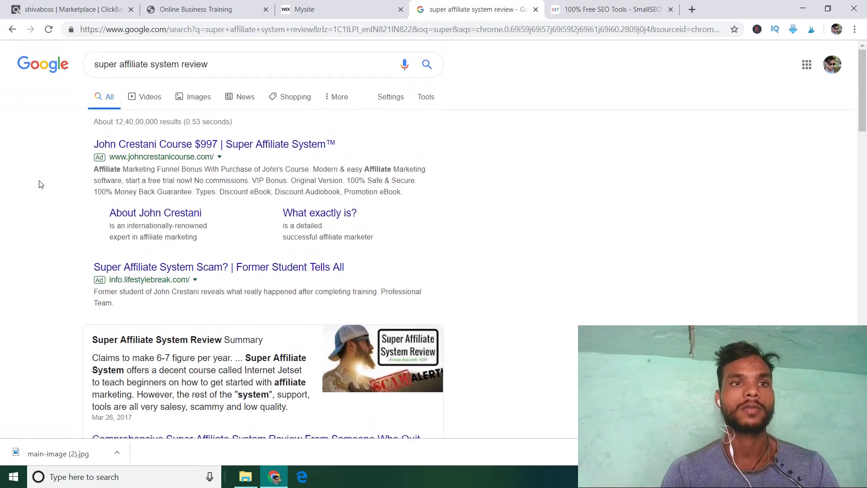
Look through the "super affiliate system review" results and open the Quora question "Has anyone heard of the Super Affiliate System?".
{"action": "scroll", "coordinate": [40, 184], "scroll_direction": "down", "scroll_amount": 10}
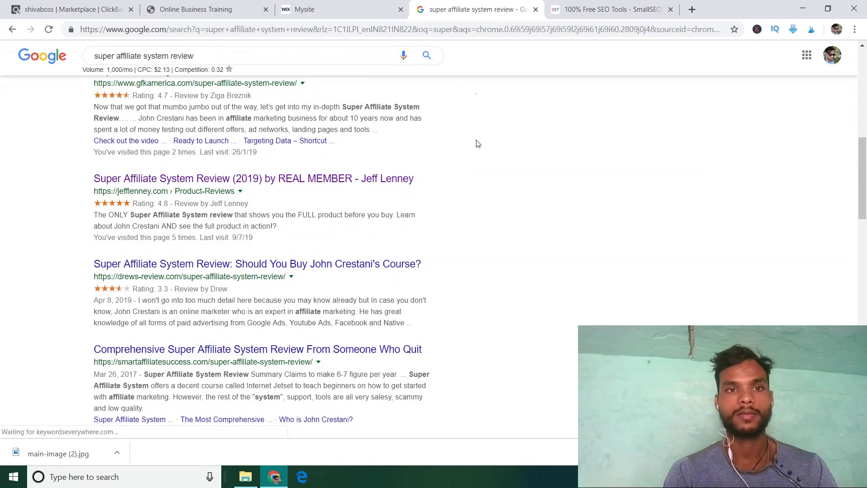
{"action": "scroll", "coordinate": [477, 143], "scroll_direction": "up", "scroll_amount": 4}
{"action": "scroll", "coordinate": [477, 143], "scroll_direction": "up", "scroll_amount": 6}
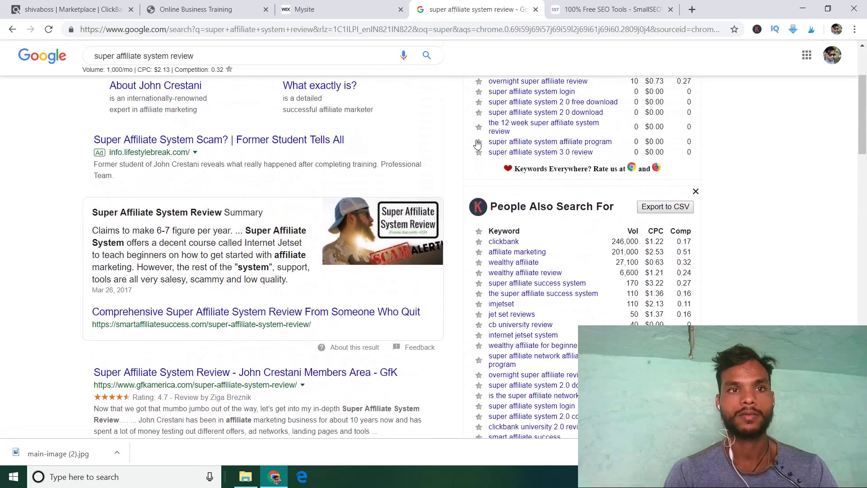
{"action": "scroll", "coordinate": [477, 143], "scroll_direction": "down", "scroll_amount": 8}
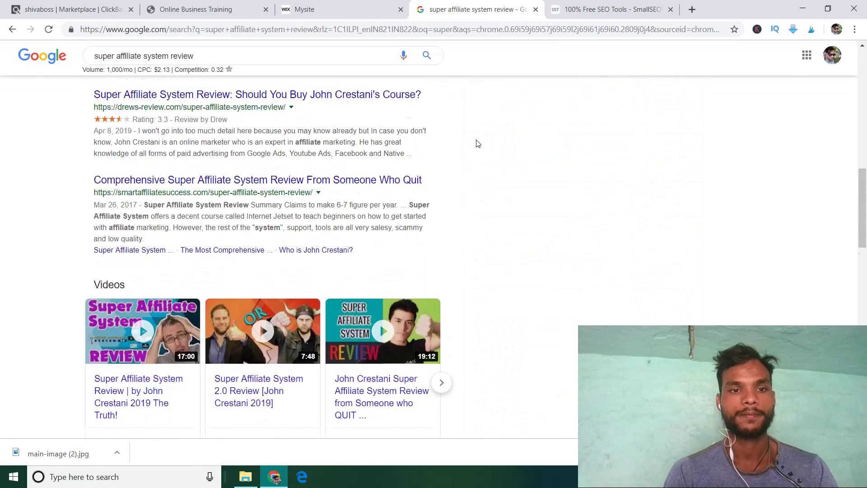
{"action": "scroll", "coordinate": [477, 143], "scroll_direction": "down", "scroll_amount": 6}
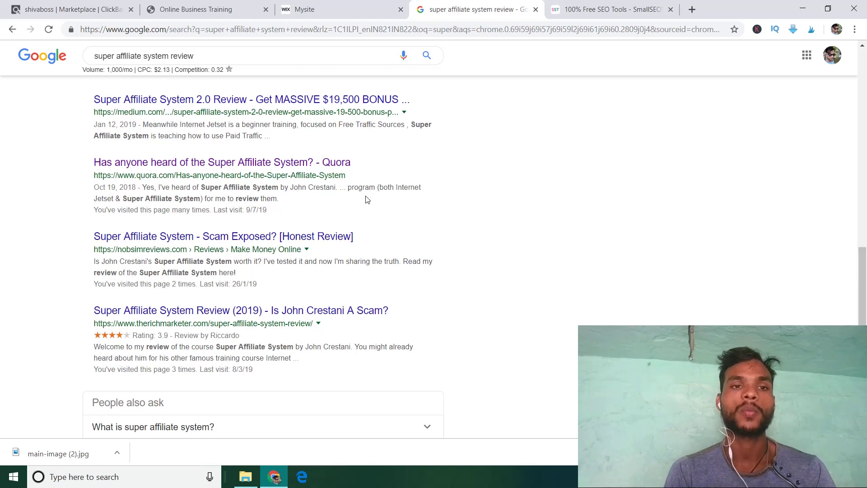
{"action": "left_click", "coordinate": [190, 164]}
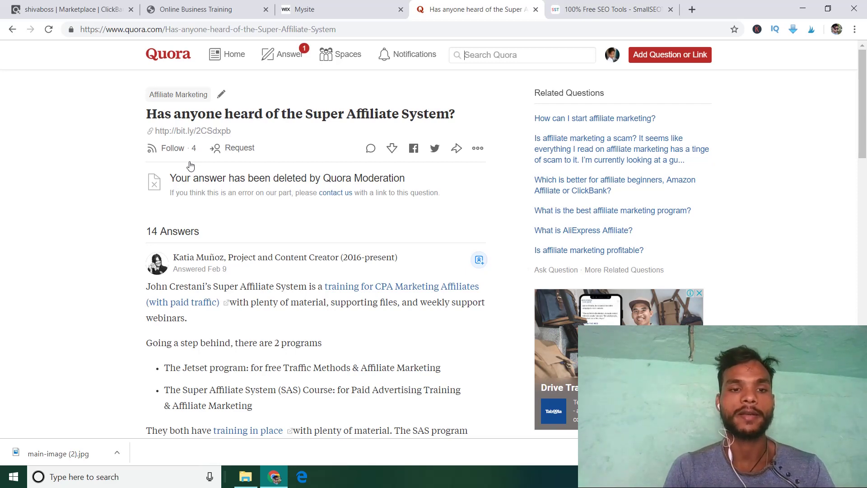
Examine the Quora question's first answer and the moderation notice about the deleted answer.
{"action": "scroll", "coordinate": [192, 165], "scroll_direction": "down", "scroll_amount": 2}
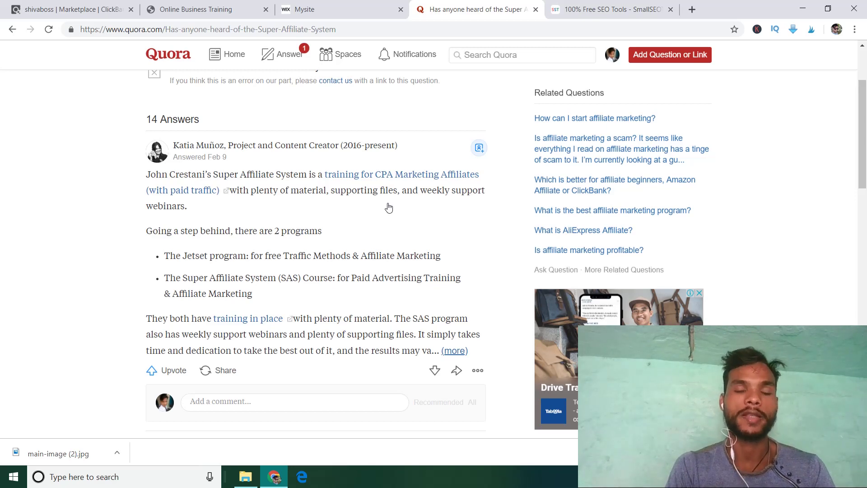
{"action": "scroll", "coordinate": [388, 207], "scroll_direction": "up", "scroll_amount": 1}
{"action": "scroll", "coordinate": [387, 202], "scroll_direction": "up", "scroll_amount": 1}
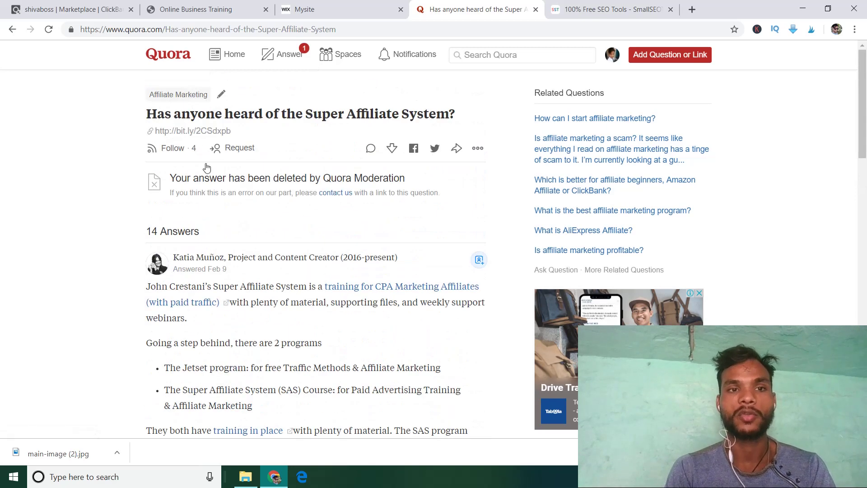
{"action": "triple_click", "coordinate": [209, 177]}
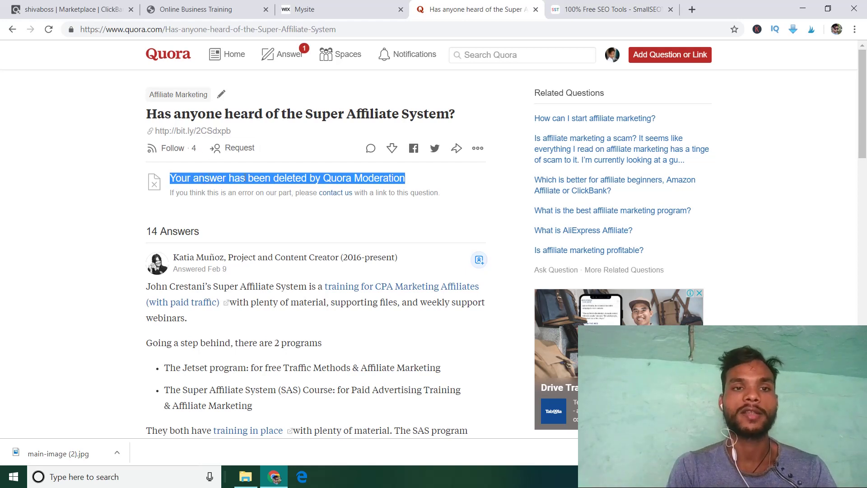
{"action": "left_click", "coordinate": [246, 178]}
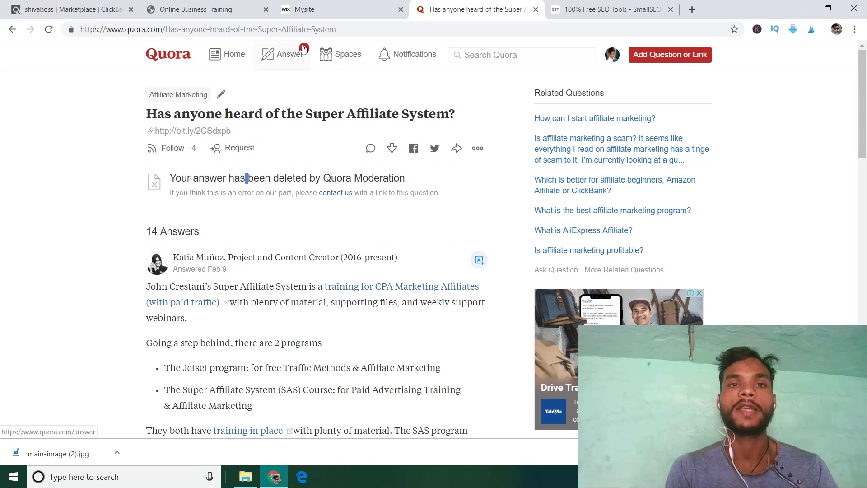
Select the web address of the live Mysite landing page and return to the Quora question.
{"action": "left_click", "coordinate": [313, 10]}
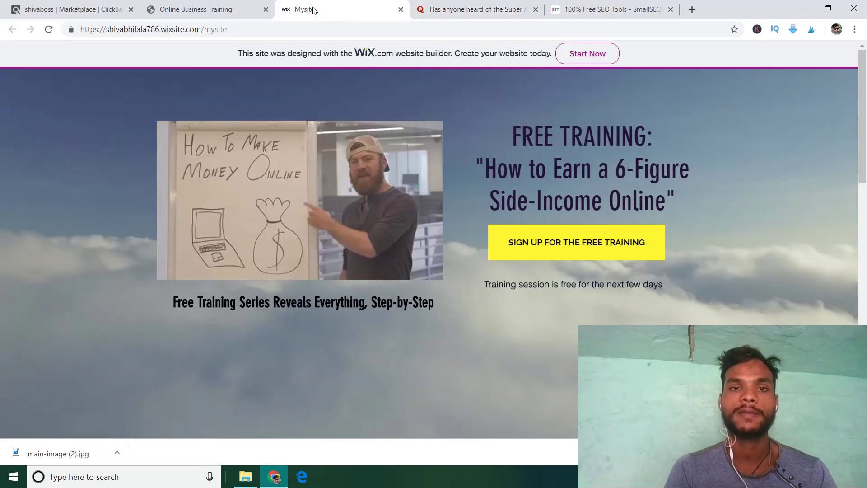
{"action": "left_click", "coordinate": [495, 11]}
{"action": "left_click", "coordinate": [300, 9]}
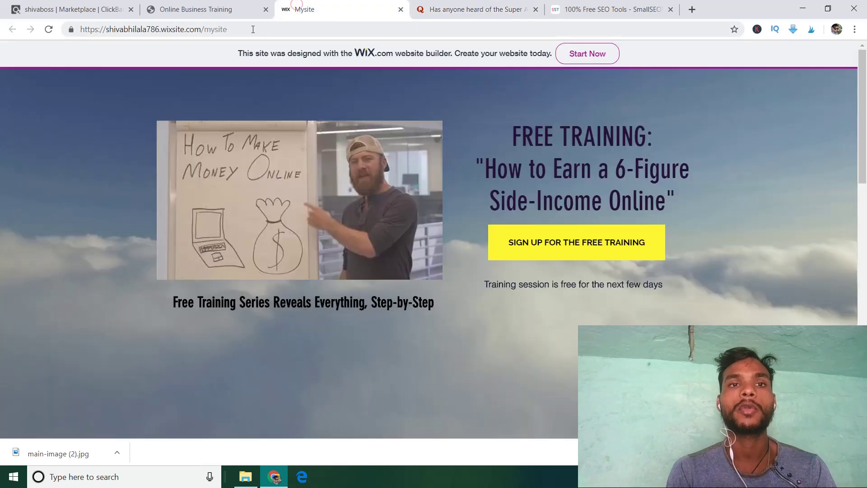
{"action": "double_click", "coordinate": [240, 31]}
{"action": "left_click", "coordinate": [240, 30]}
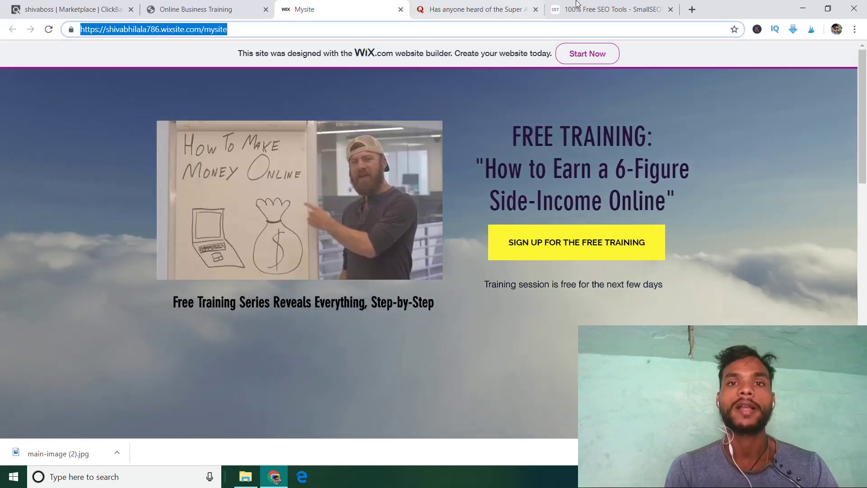
{"action": "left_click", "coordinate": [472, 9]}
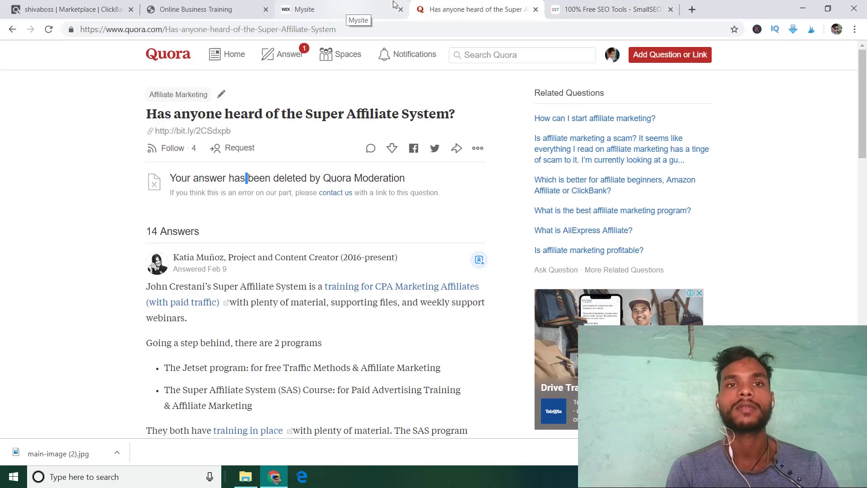
Return to the Google results and open the nobsimreviews.com article "Super Affiliate System – Scam Exposed? [Honest Review]" to view its opening sections.
{"action": "left_click", "coordinate": [13, 31]}
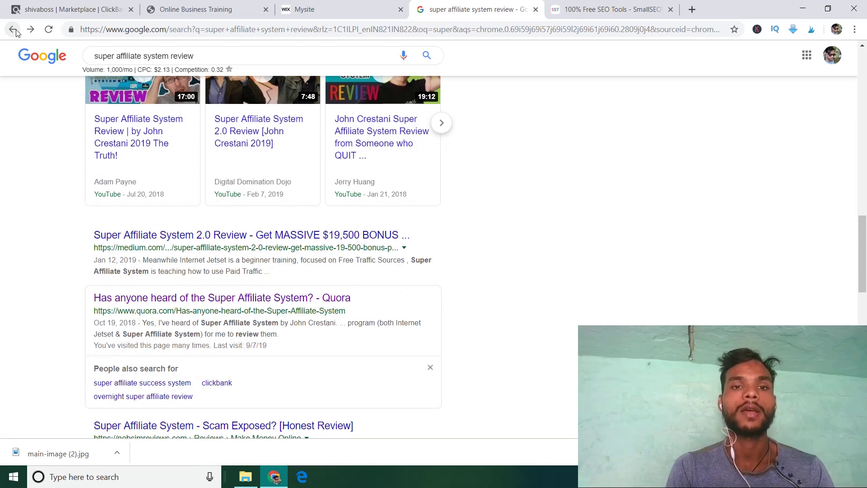
{"action": "scroll", "coordinate": [9, 136], "scroll_direction": "down", "scroll_amount": 3}
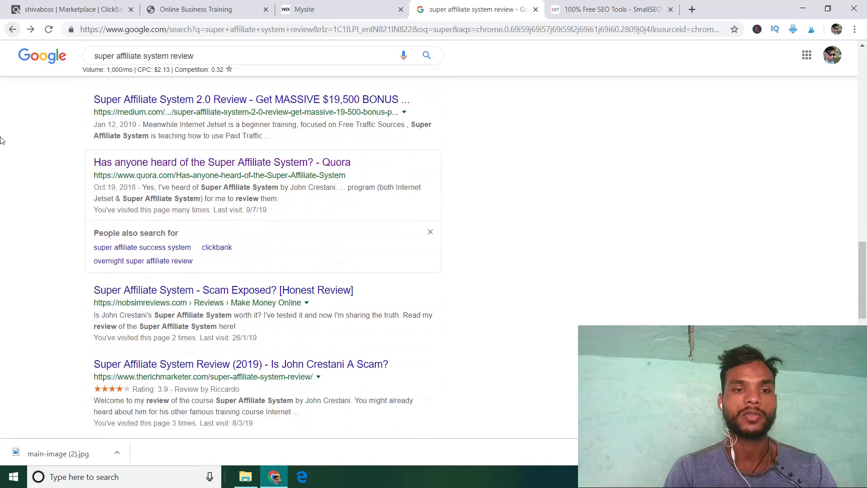
{"action": "left_click", "coordinate": [169, 295]}
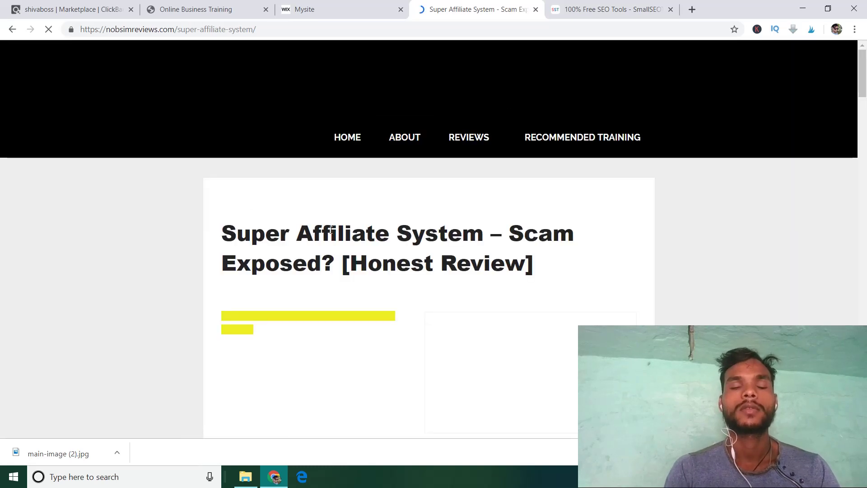
{"action": "scroll", "coordinate": [332, 231], "scroll_direction": "down", "scroll_amount": 10}
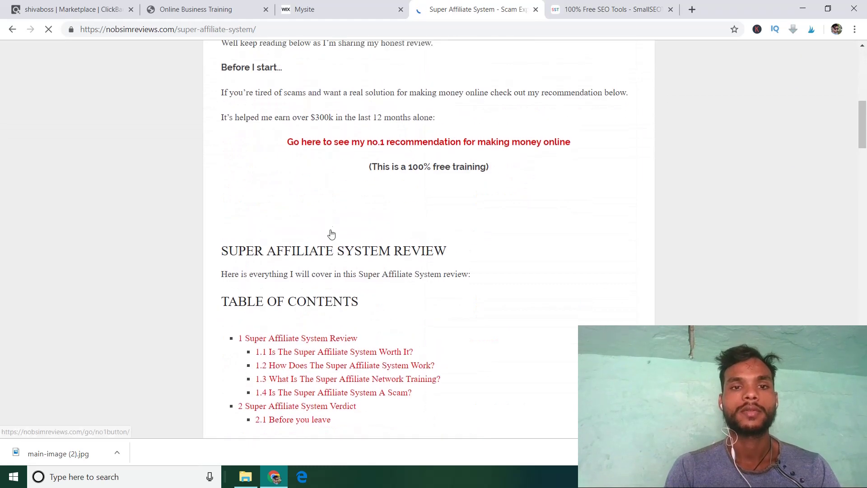
{"action": "scroll", "coordinate": [332, 233], "scroll_direction": "up", "scroll_amount": 8}
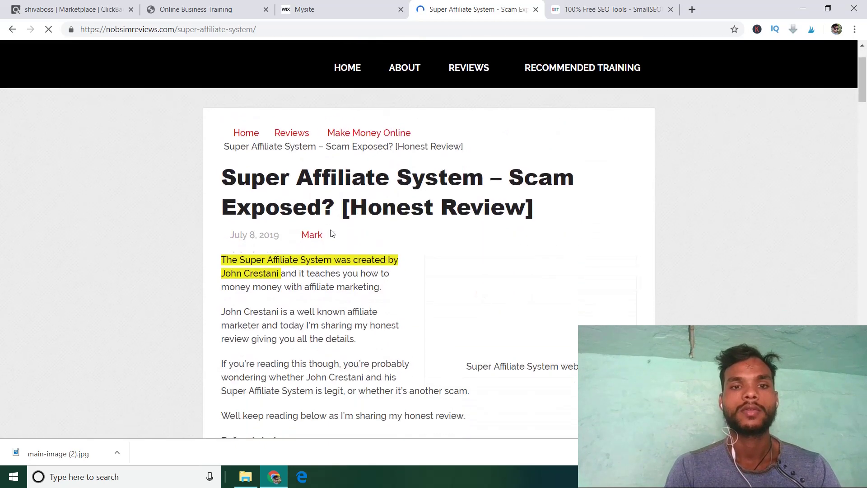
{"action": "scroll", "coordinate": [331, 233], "scroll_direction": "down", "scroll_amount": 4}
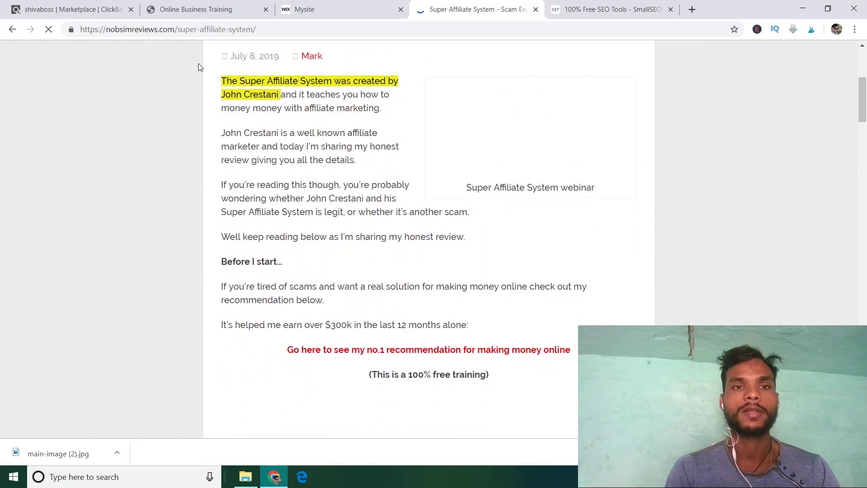
Copy the review text from its opening paragraph through the introduction to the network training section, and dismiss the promotional pop-up.
{"action": "left_click_drag", "start_coordinate": [219, 81], "coordinate": [319, 271]}
{"action": "left_click", "coordinate": [319, 271]}
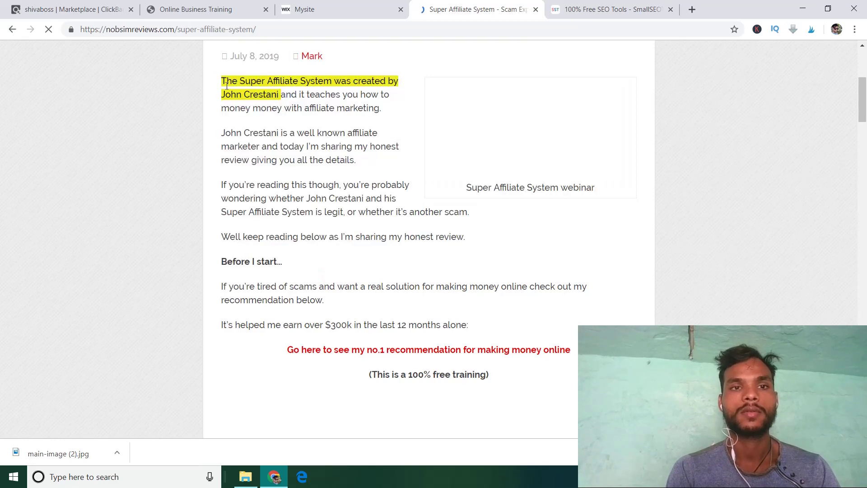
{"action": "key", "text": "ctrl+a"}
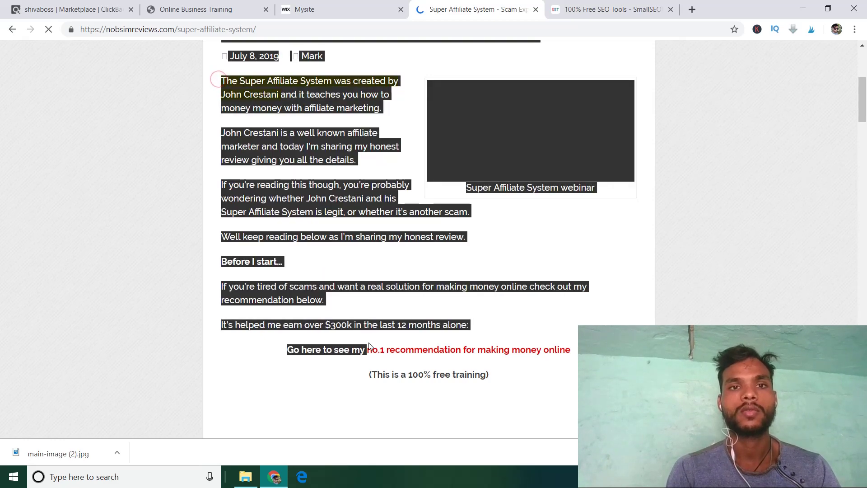
{"action": "scroll", "coordinate": [444, 440], "scroll_direction": "down", "scroll_amount": 10}
{"action": "scroll", "coordinate": [449, 445], "scroll_direction": "down", "scroll_amount": 6}
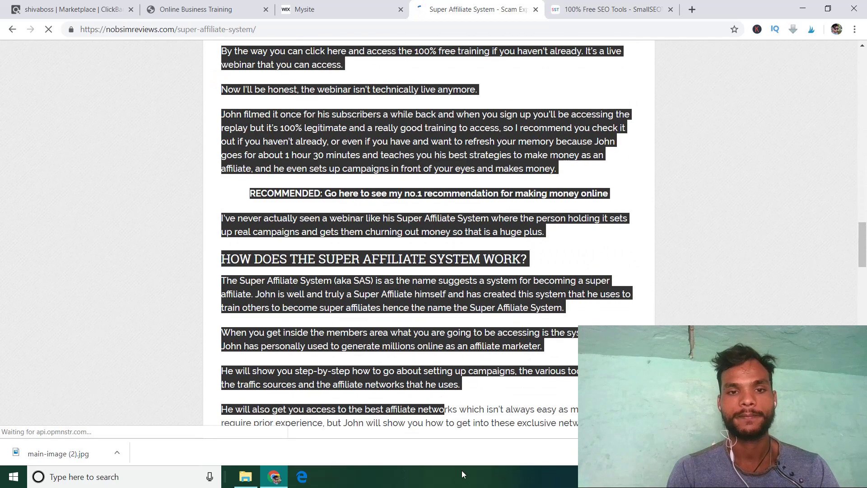
{"action": "scroll", "coordinate": [571, 437], "scroll_direction": "down", "scroll_amount": 2}
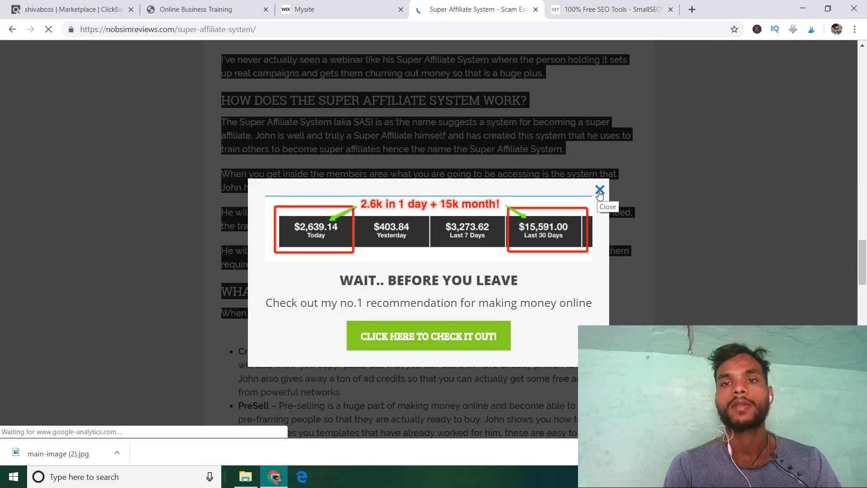
{"action": "left_click", "coordinate": [597, 191]}
Search Google for "rewrite article" and open the Article Rewriter on smallseotools.com.
{"action": "left_click", "coordinate": [577, 10]}
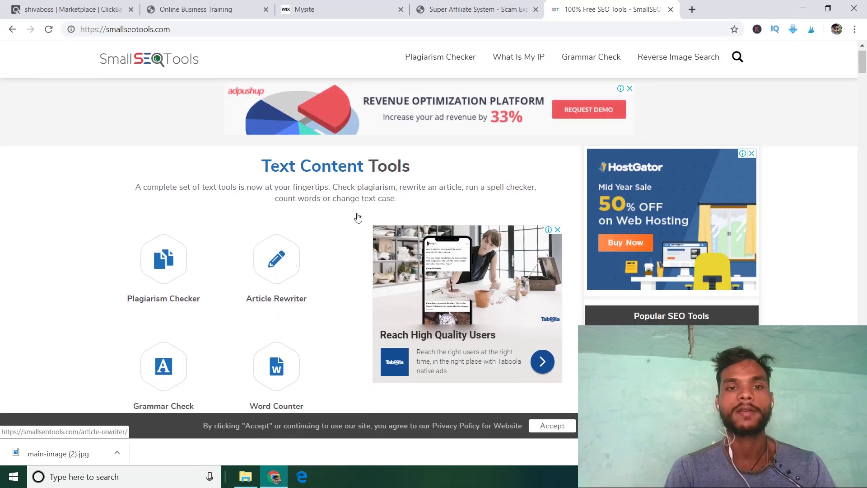
{"action": "left_click", "coordinate": [197, 28]}
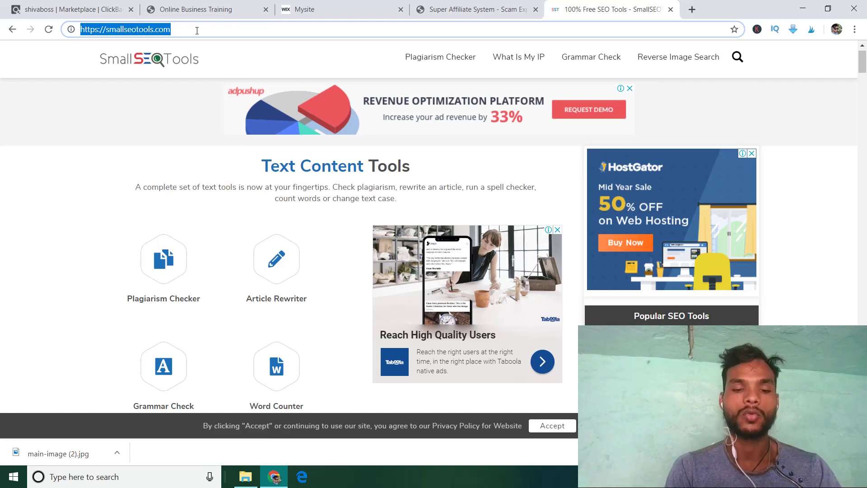
{"action": "type", "text": "rewrite article"}
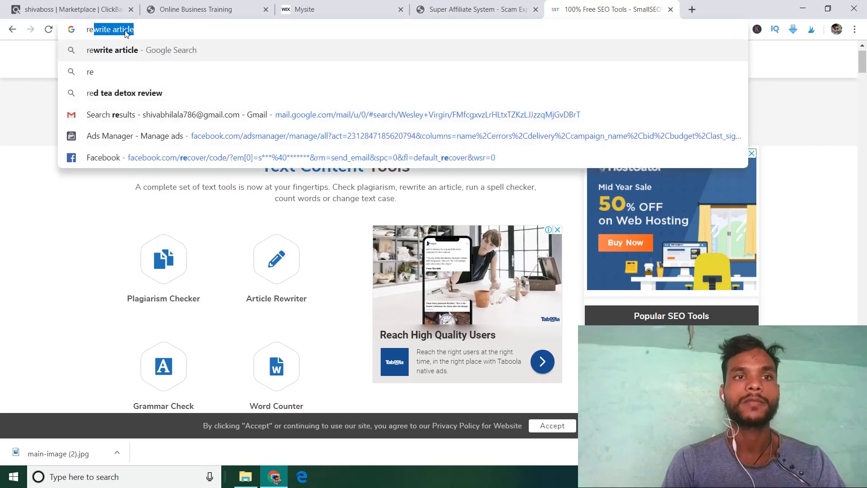
{"action": "key", "text": "Return"}
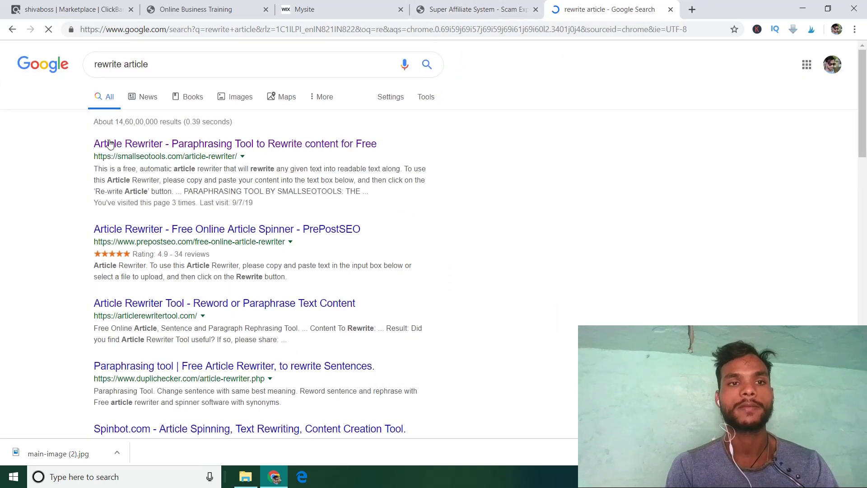
{"action": "left_click", "coordinate": [210, 145]}
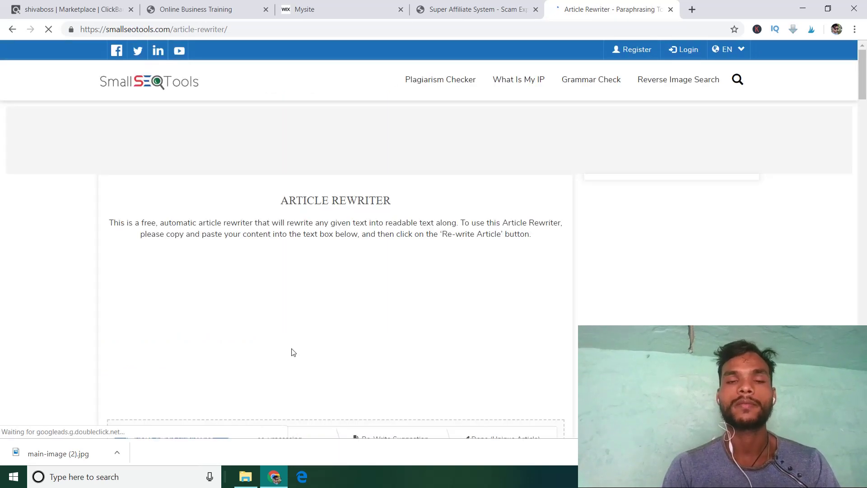
Paste the copied review into the Article Rewriter's content box, look at the rewrite and grammar options, and close the tool's page.
{"action": "scroll", "coordinate": [293, 352], "scroll_direction": "down", "scroll_amount": 5}
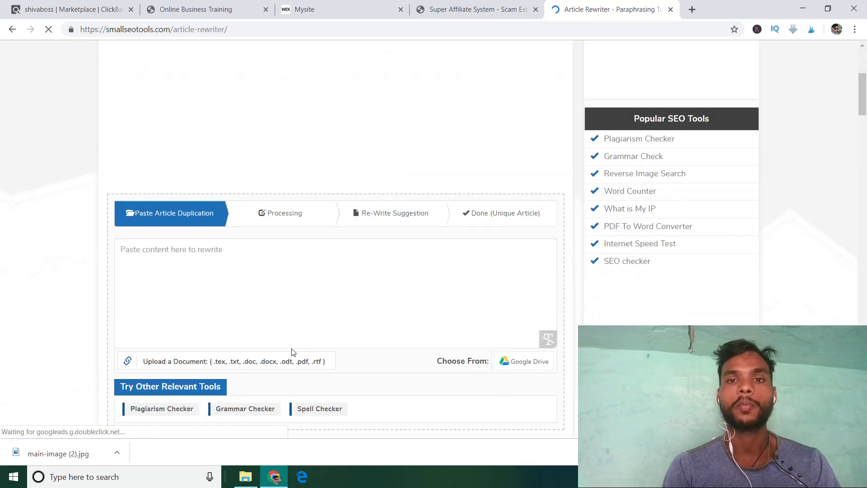
{"action": "left_click", "coordinate": [180, 265]}
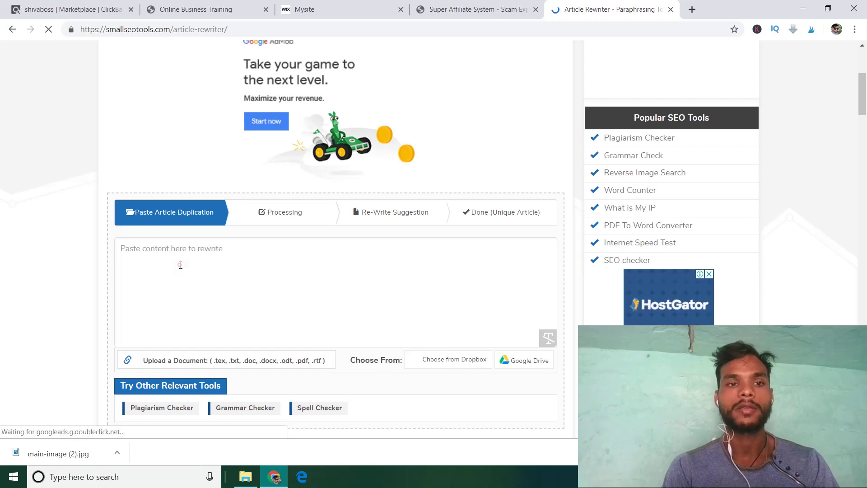
{"action": "left_click", "coordinate": [215, 281]}
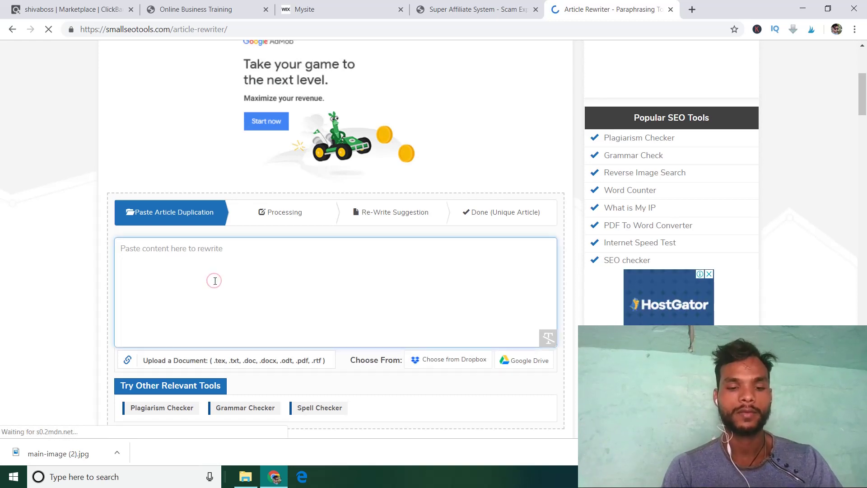
{"action": "key", "text": "ctrl+v"}
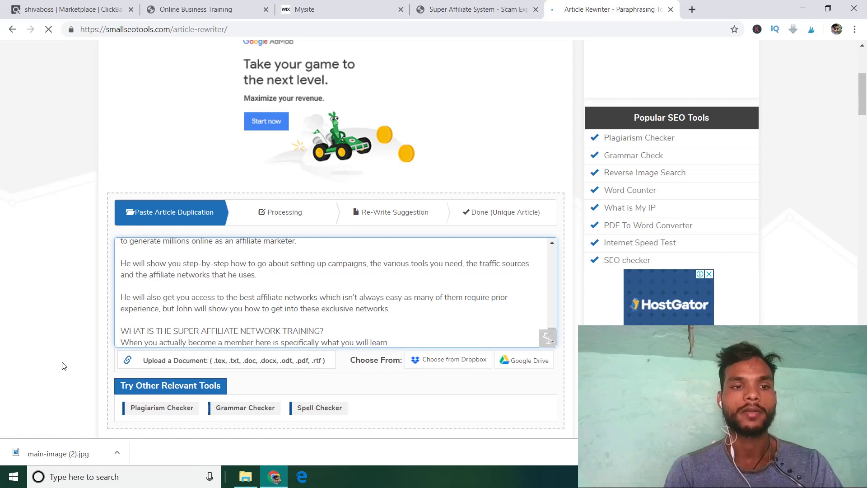
{"action": "scroll", "coordinate": [63, 365], "scroll_direction": "down", "scroll_amount": 3}
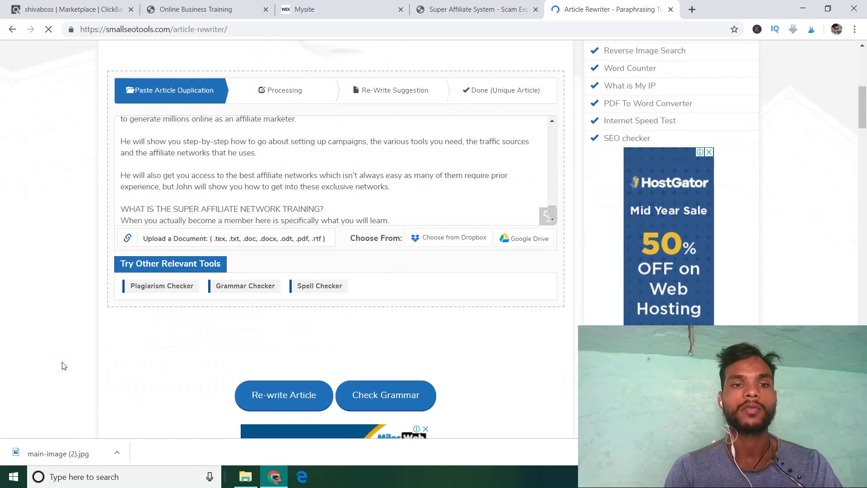
{"action": "scroll", "coordinate": [63, 366], "scroll_direction": "down", "scroll_amount": 4}
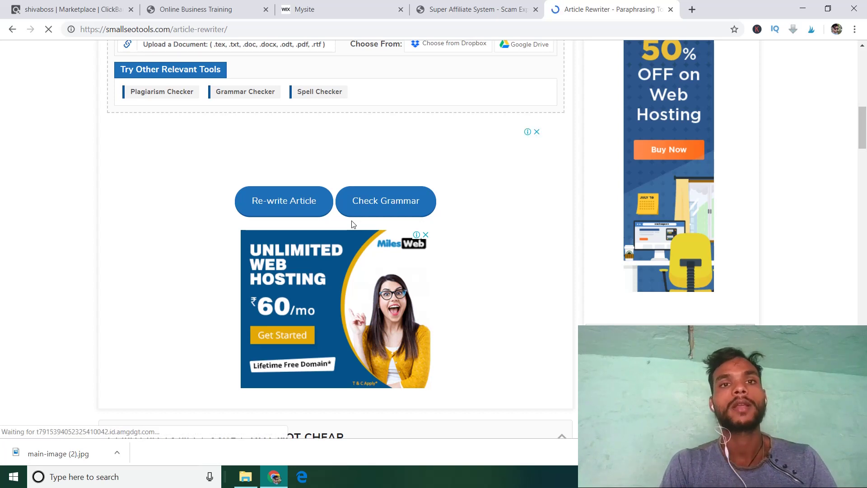
{"action": "left_click", "coordinate": [670, 10]}
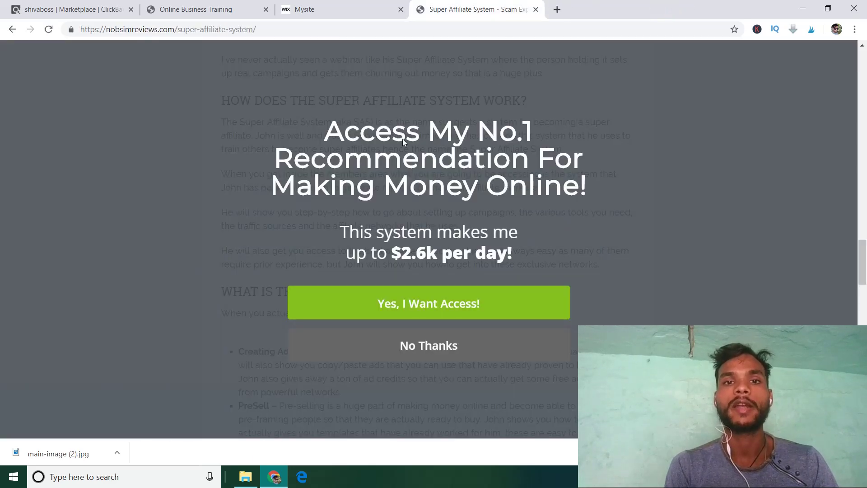
Leave the pop-up and review article, and open the Quora question "Has anyone heard of the Super Affiliate System?" from the Google results to view its answers.
{"action": "left_click", "coordinate": [425, 344]}
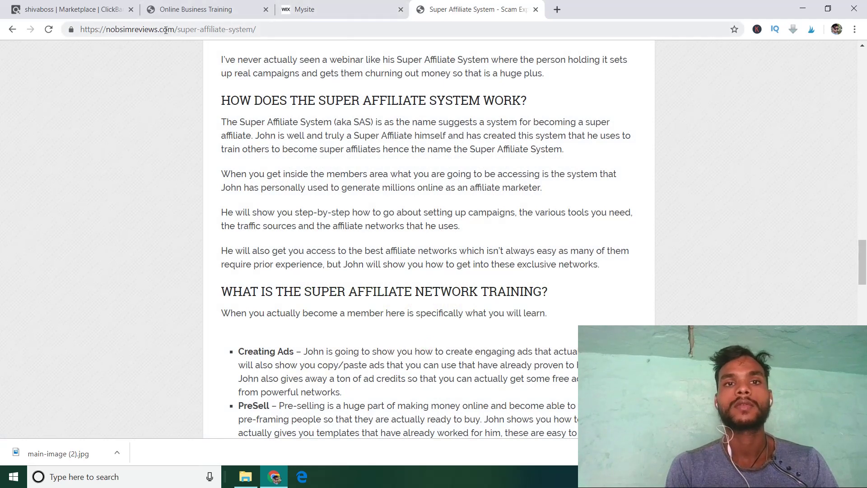
{"action": "left_click", "coordinate": [12, 30]}
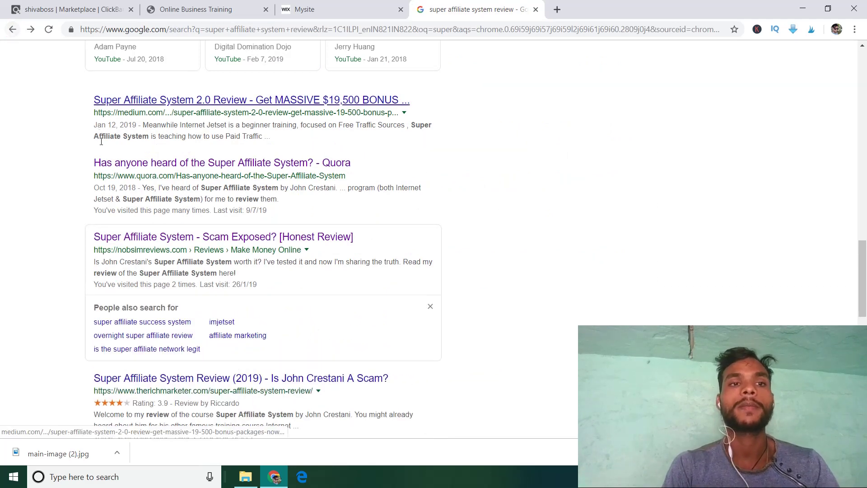
{"action": "left_click", "coordinate": [137, 171]}
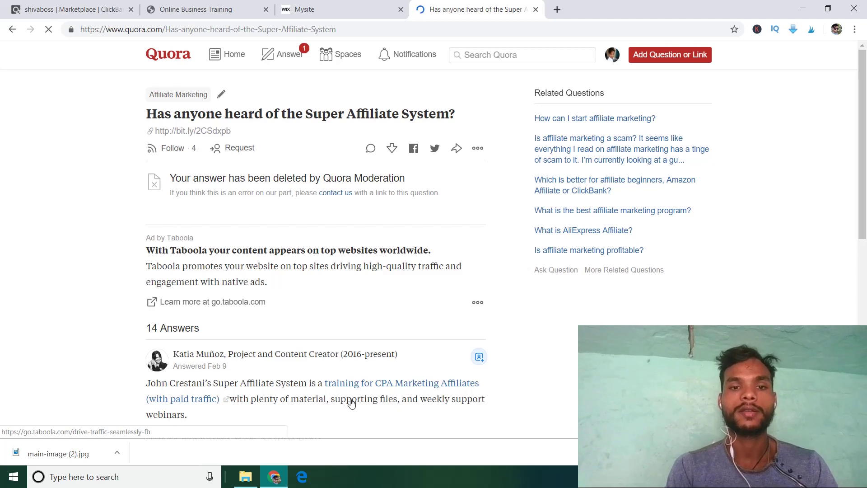
{"action": "scroll", "coordinate": [351, 403], "scroll_direction": "down", "scroll_amount": 5}
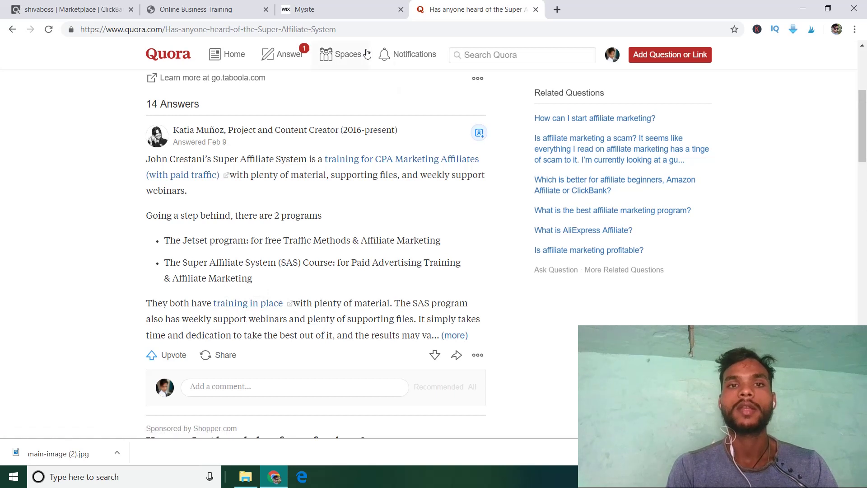
View the published Wix landing page with the free training offer, and return to the Quora question.
{"action": "left_click", "coordinate": [339, 8]}
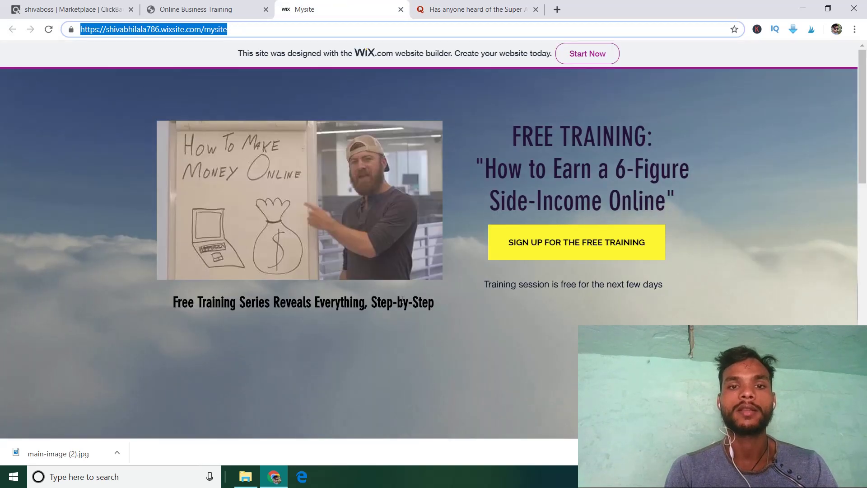
{"action": "left_click", "coordinate": [386, 339]}
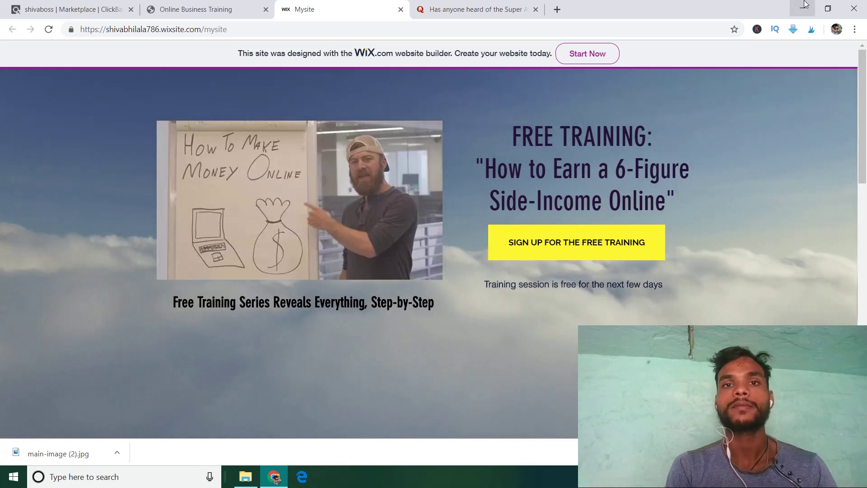
{"action": "left_click", "coordinate": [476, 10]}
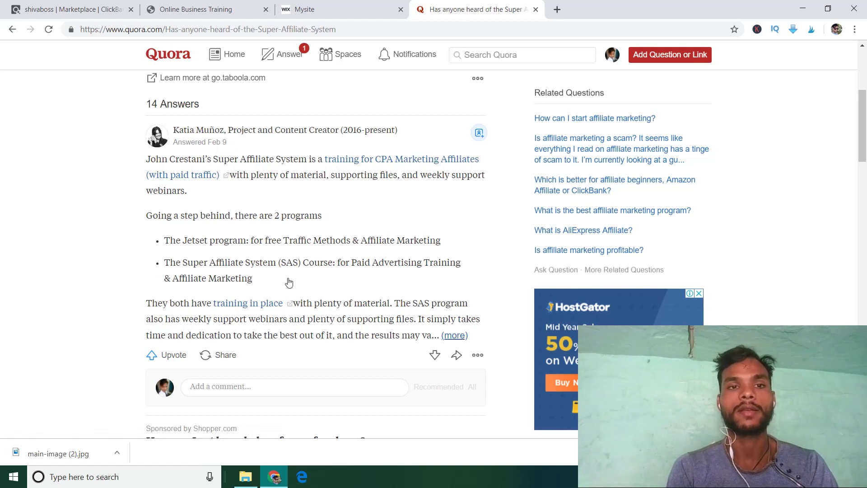
Expand the first Quora answer and read it through to its end, and return to the published Wix landing page.
{"action": "left_click", "coordinate": [460, 335]}
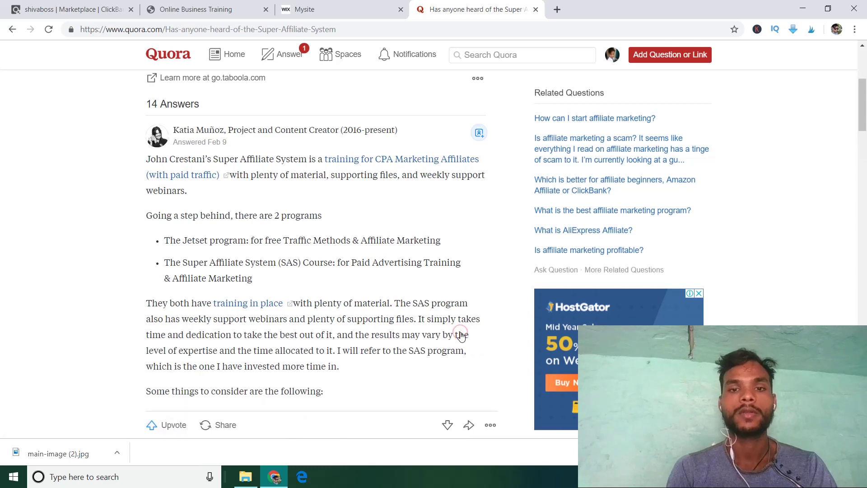
{"action": "scroll", "coordinate": [461, 333], "scroll_direction": "down", "scroll_amount": 3}
{"action": "scroll", "coordinate": [461, 333], "scroll_direction": "down", "scroll_amount": 15}
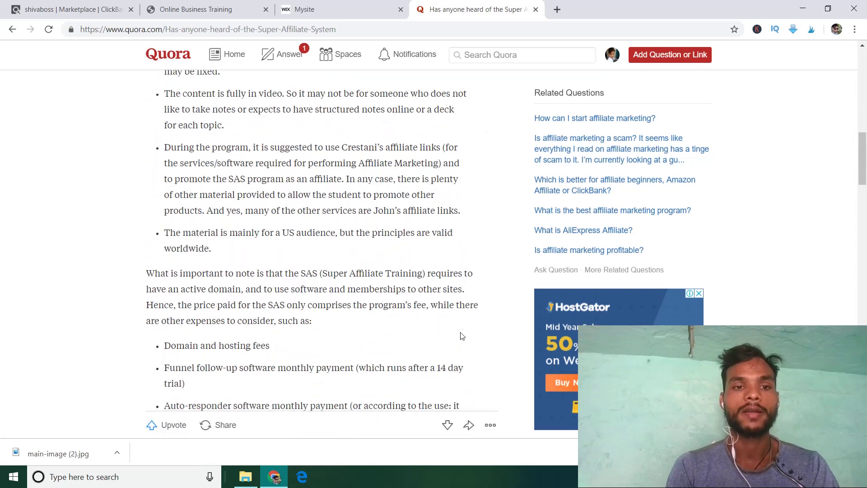
{"action": "scroll", "coordinate": [460, 335], "scroll_direction": "down", "scroll_amount": 2}
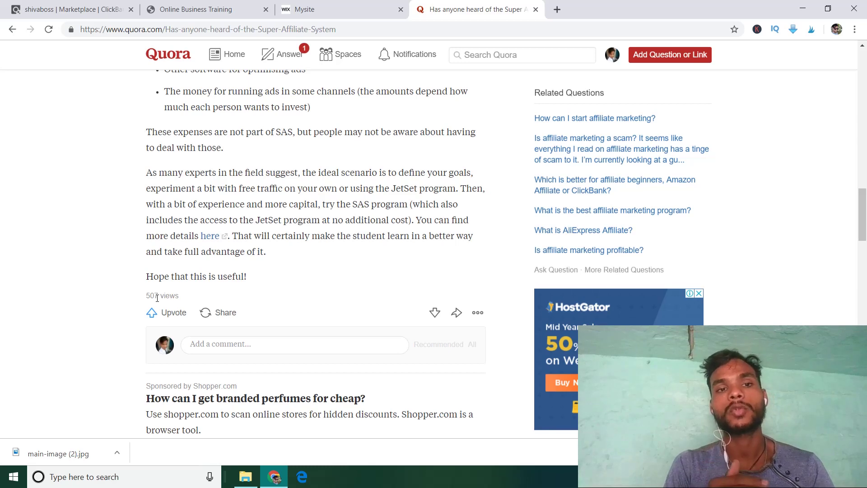
{"action": "left_click", "coordinate": [342, 6]}
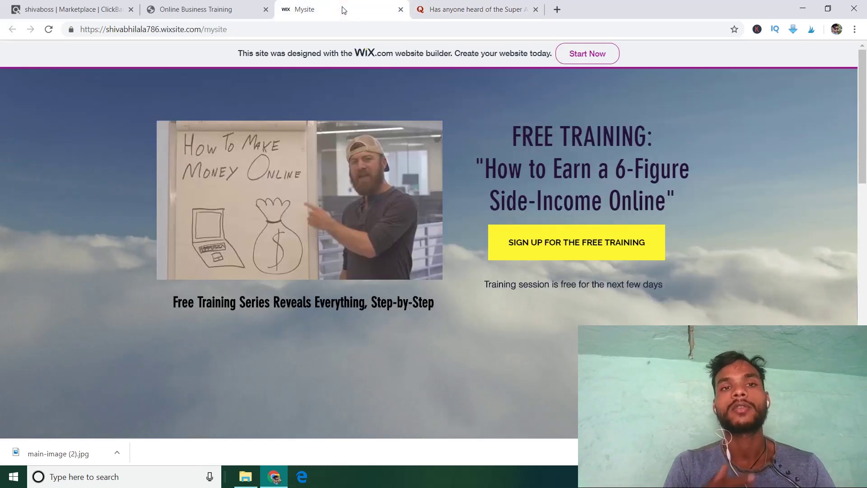